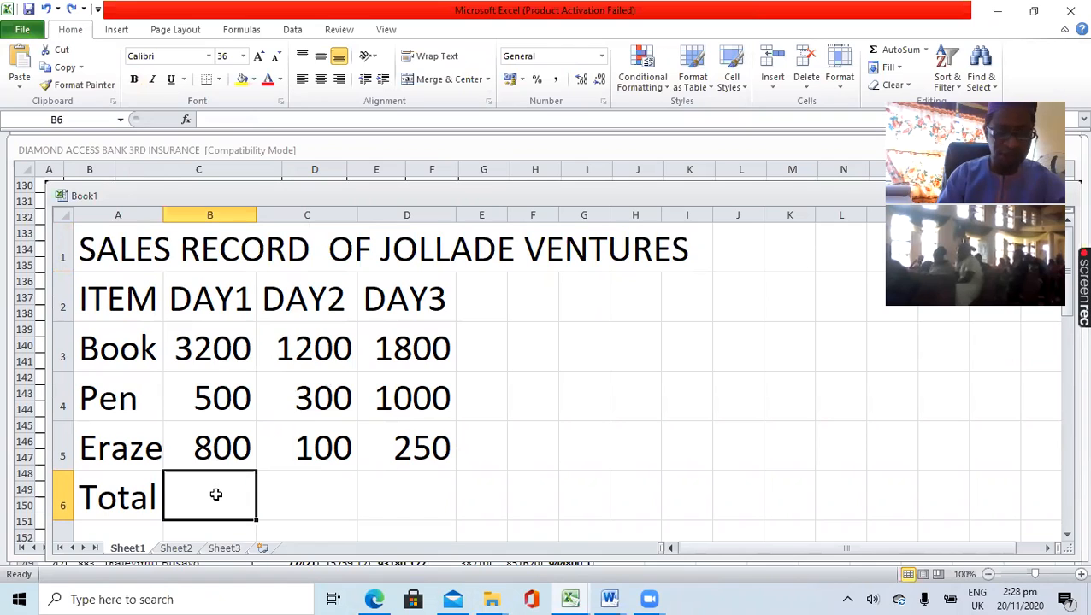
- Total the DAY1 sales in cell B6 with the formula =B3+B4+B5 and make the result bold
{"action": "type", "text": "="}
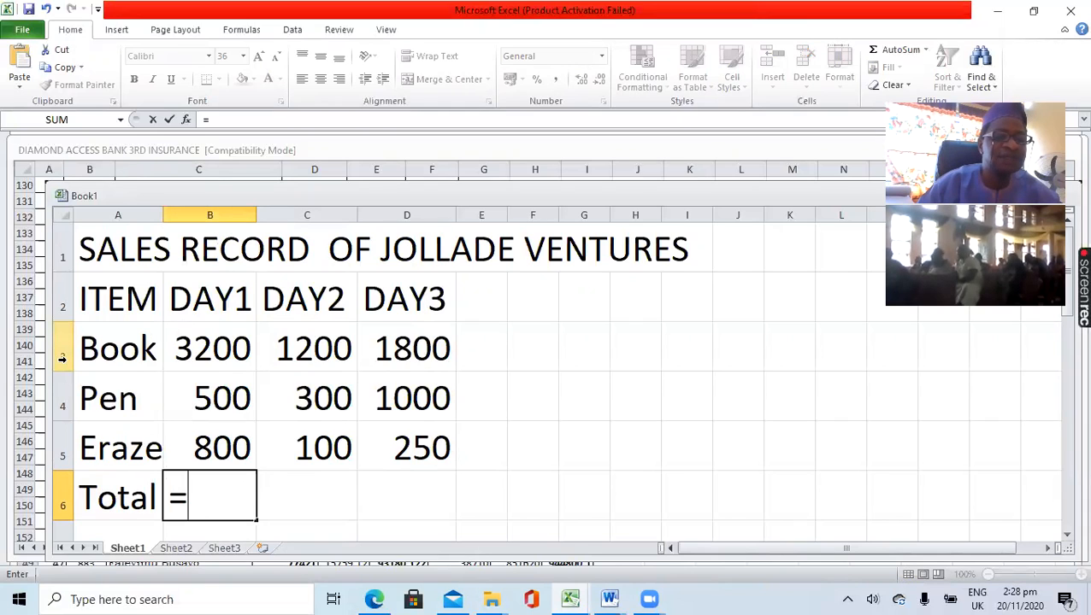
{"action": "left_click", "coordinate": [225, 349]}
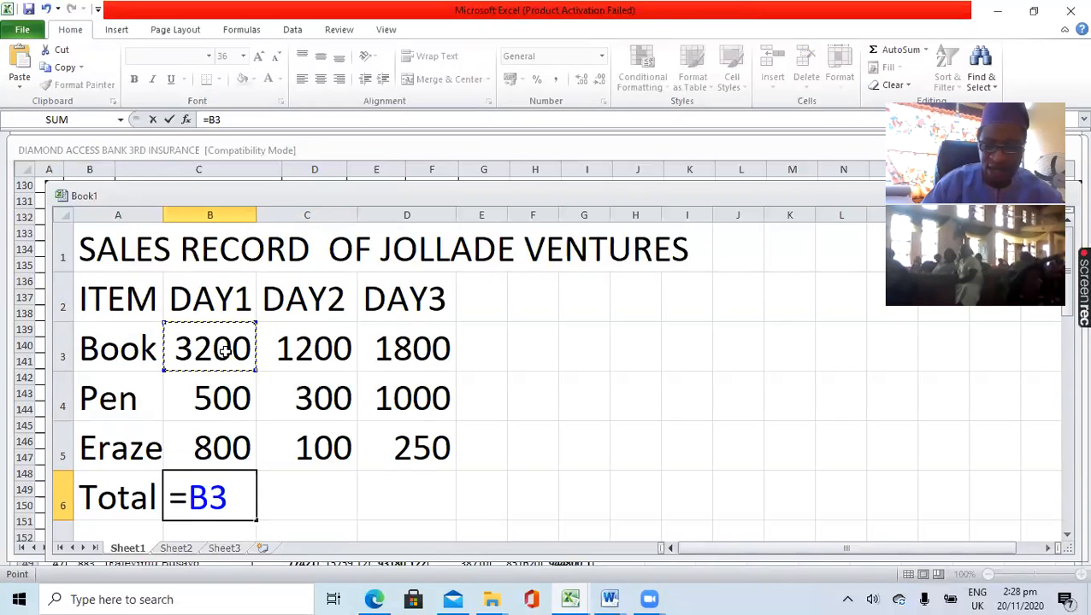
{"action": "type", "text": "+"}
{"action": "left_click", "coordinate": [219, 397]}
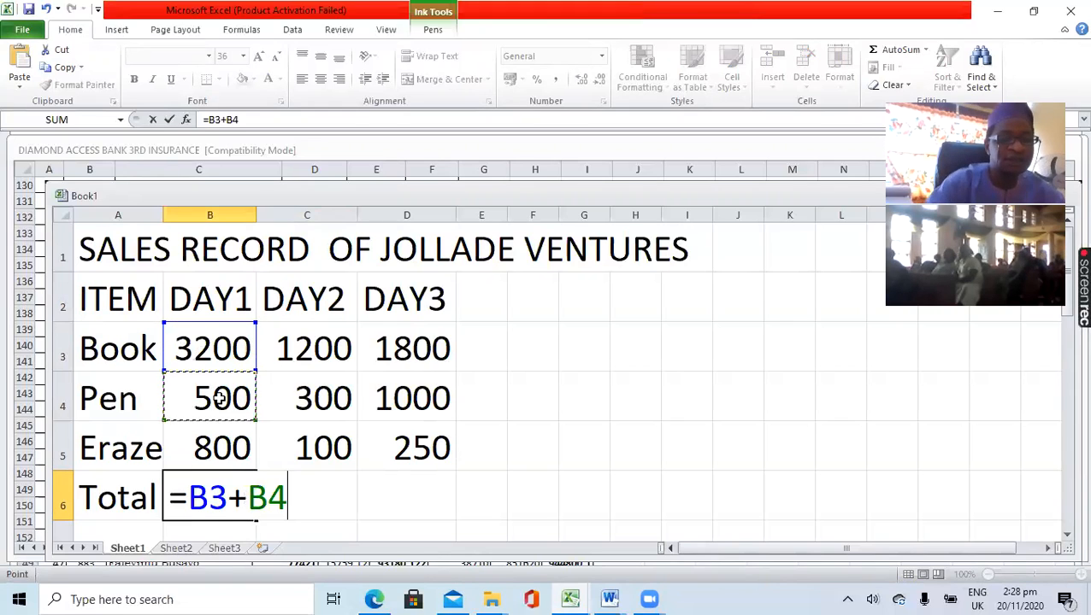
{"action": "type", "text": "+"}
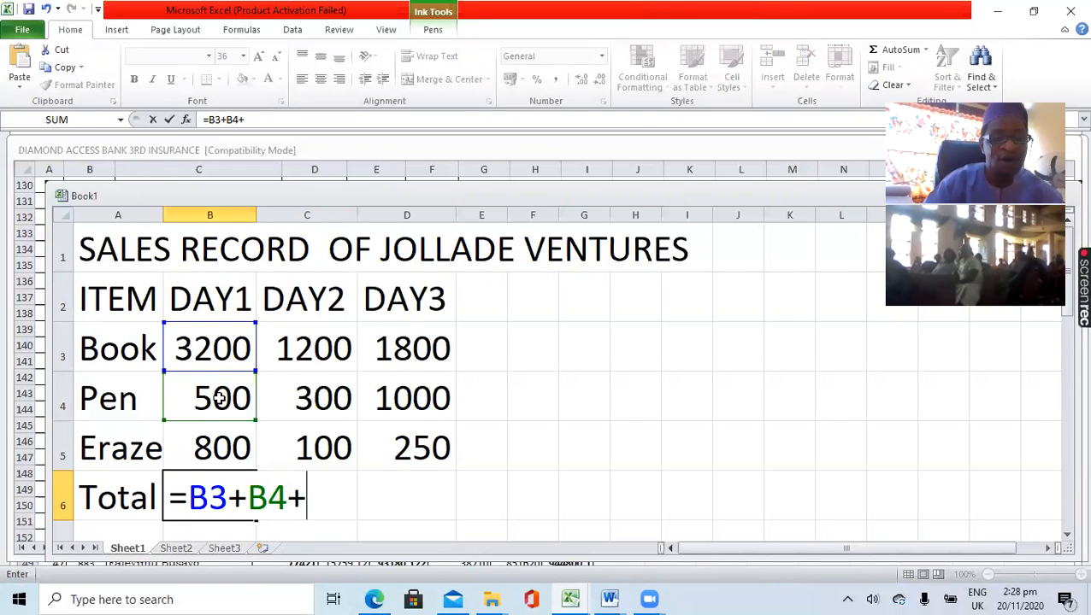
{"action": "left_click", "coordinate": [230, 444]}
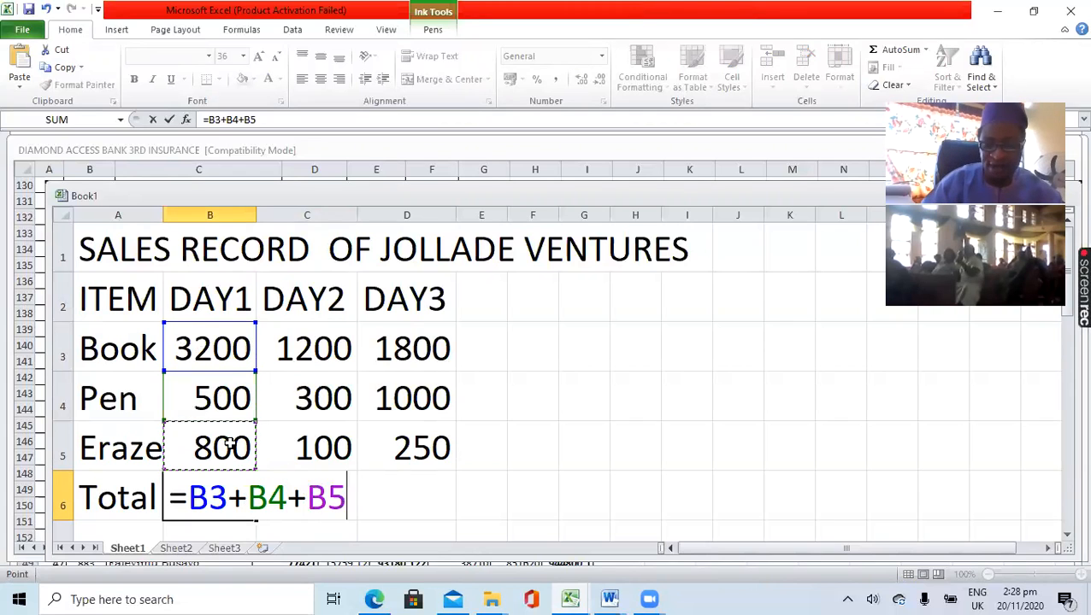
{"action": "key", "text": "Return"}
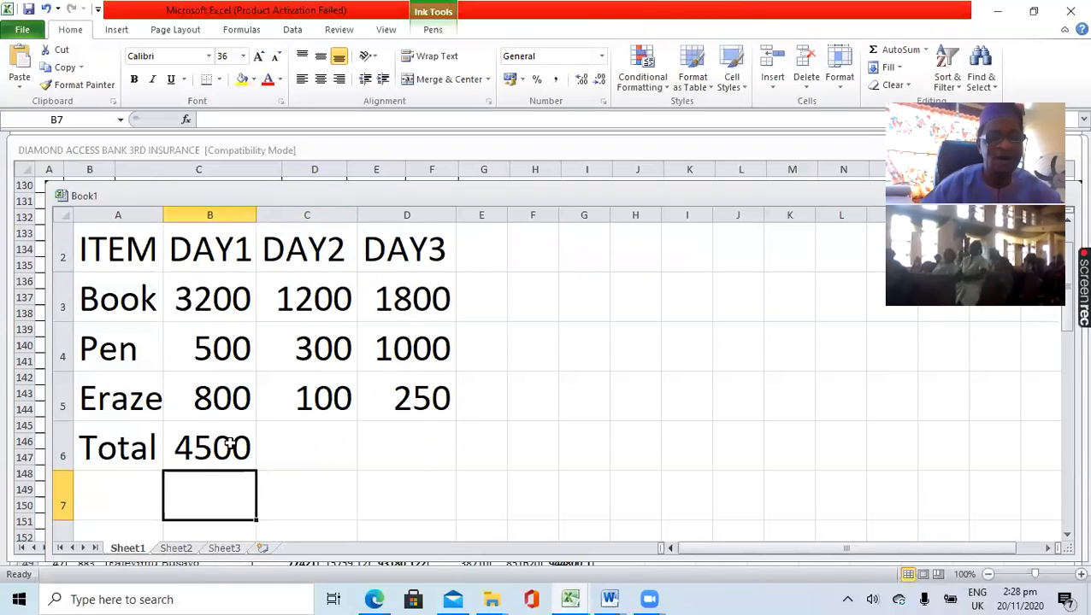
{"action": "left_click", "coordinate": [205, 445]}
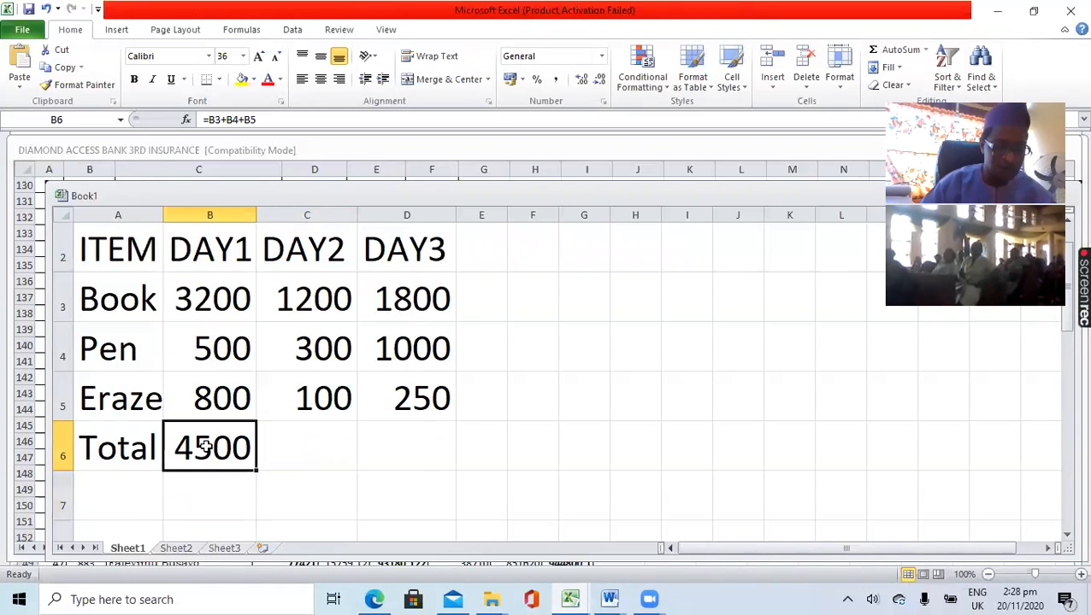
{"action": "key", "text": "ctrl+b"}
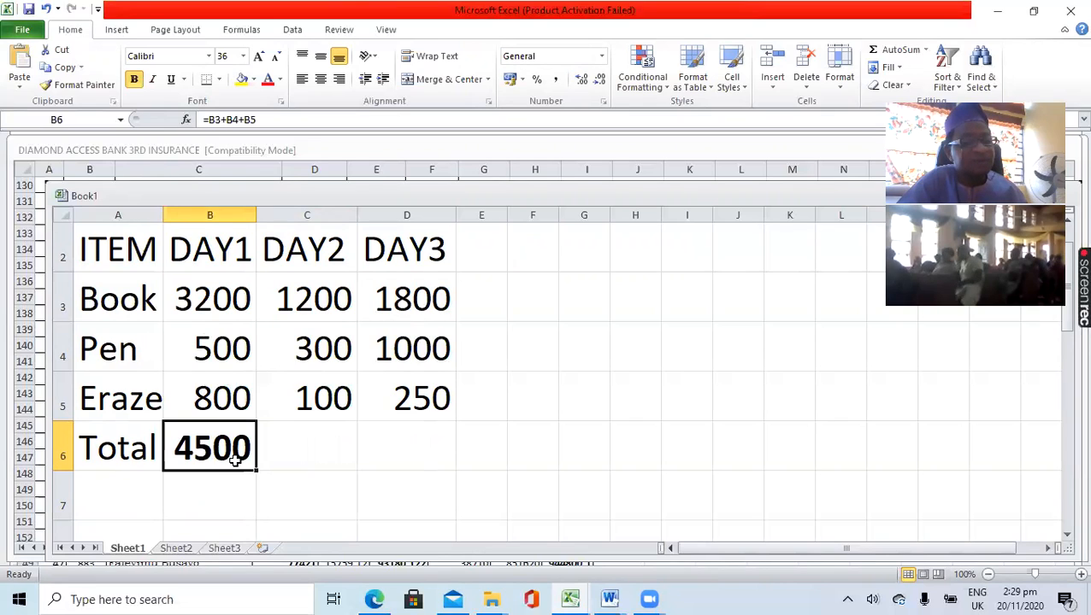
- Start a SUM function in cell C6 for the DAY2 total
{"action": "left_click", "coordinate": [339, 433]}
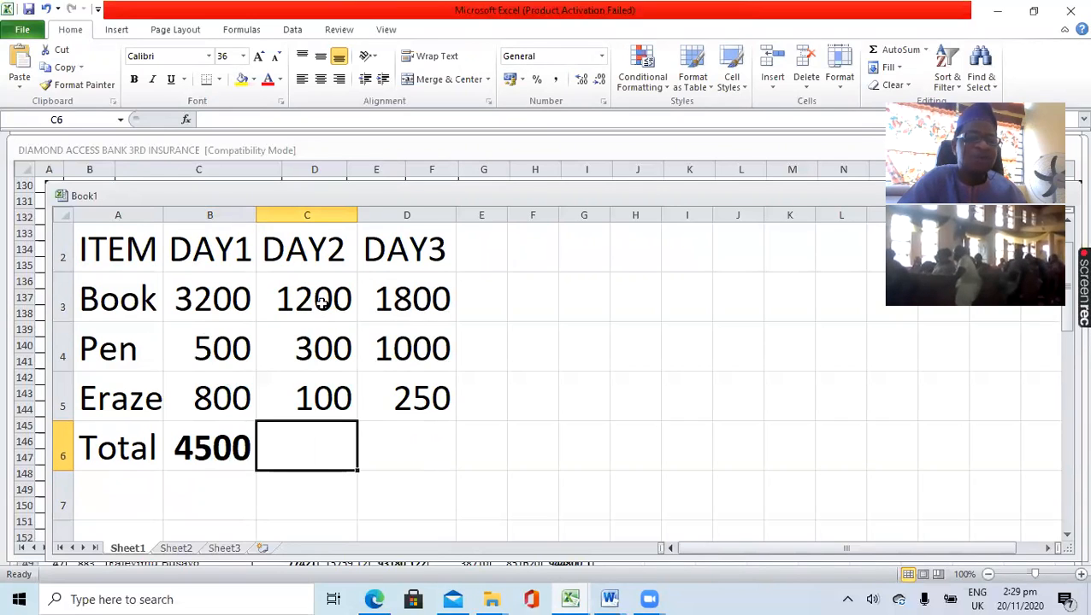
{"action": "left_click", "coordinate": [211, 454]}
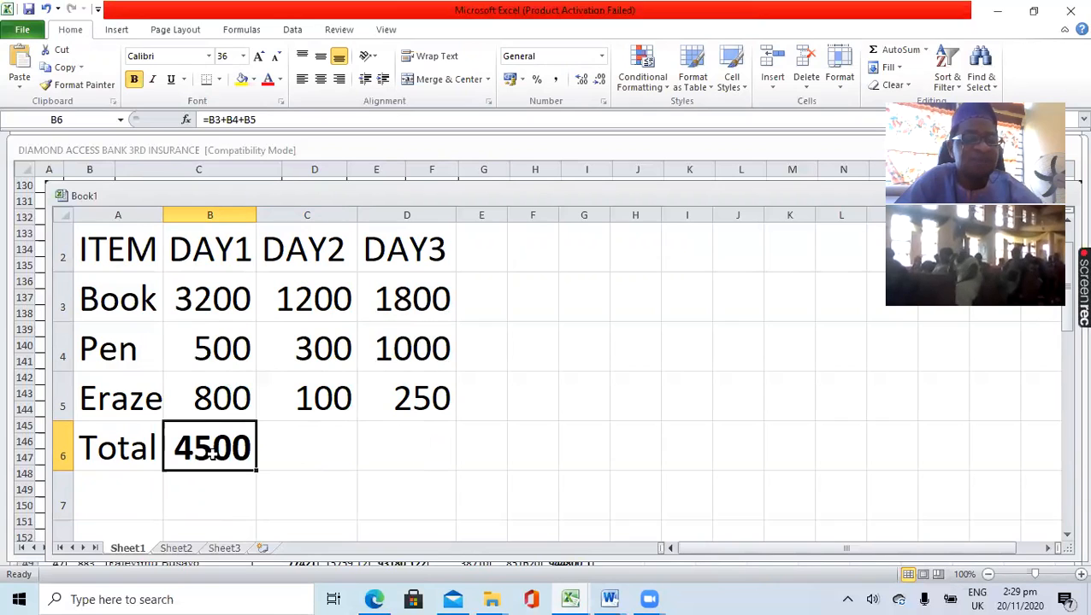
{"action": "left_click", "coordinate": [316, 448]}
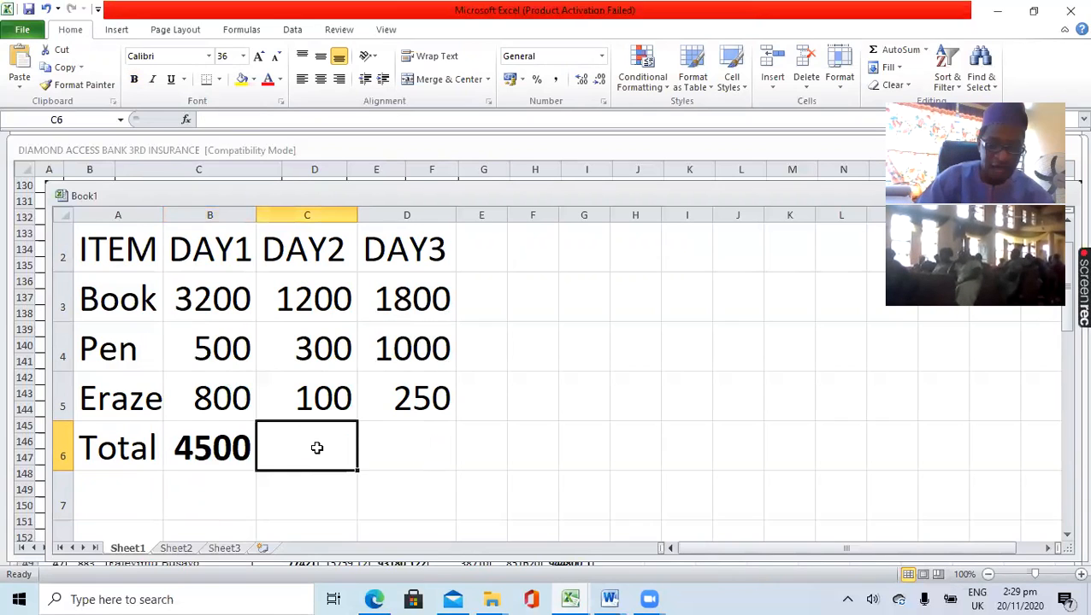
{"action": "type", "text": "="}
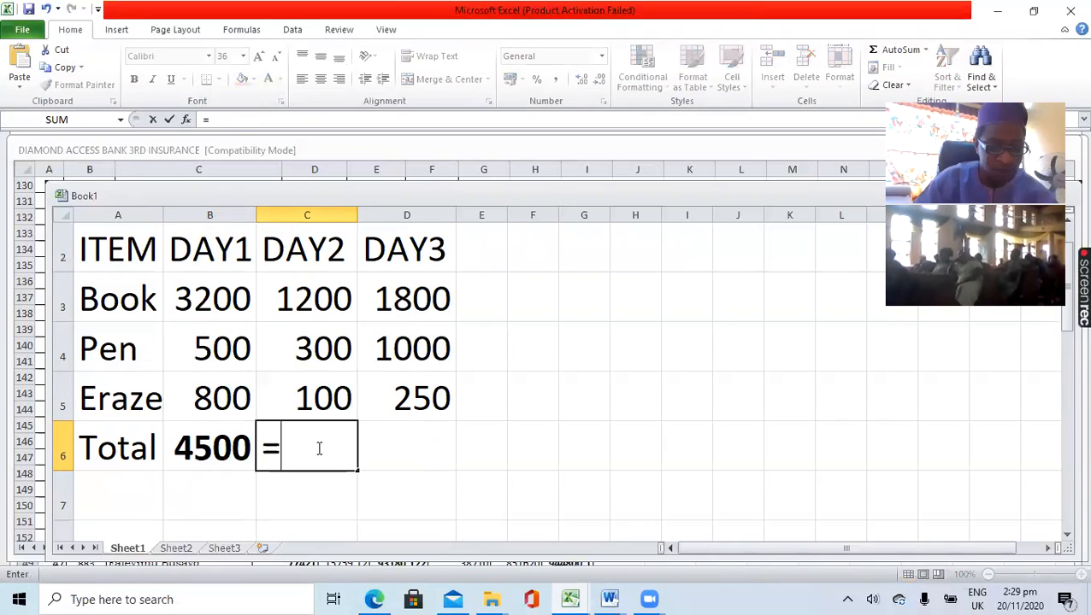
{"action": "type", "text": "sum"}
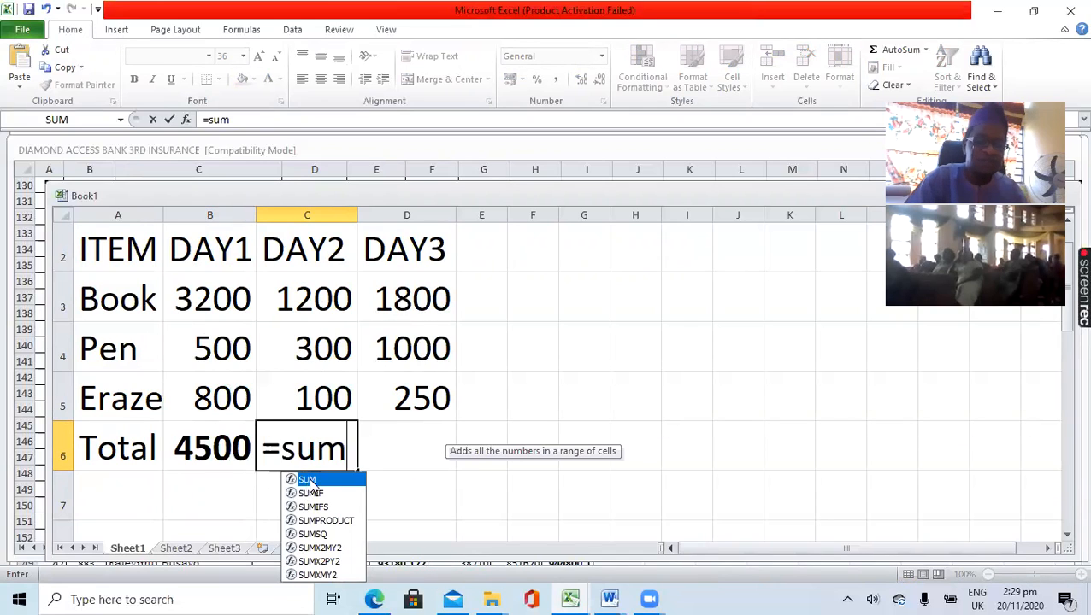
{"action": "double_click", "coordinate": [308, 484]}
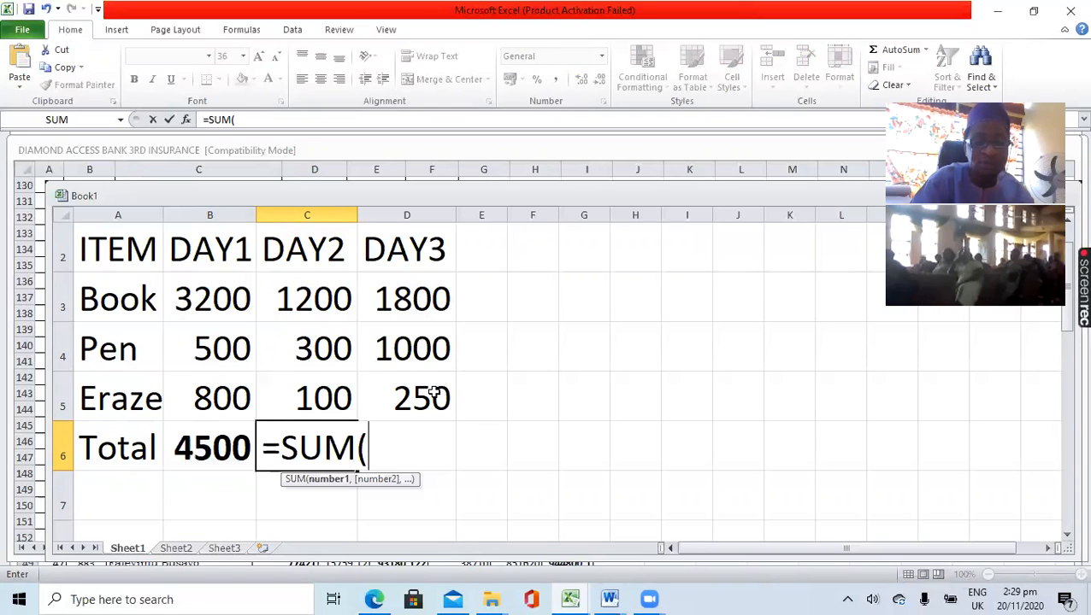
{"action": "type", "text": "b"}
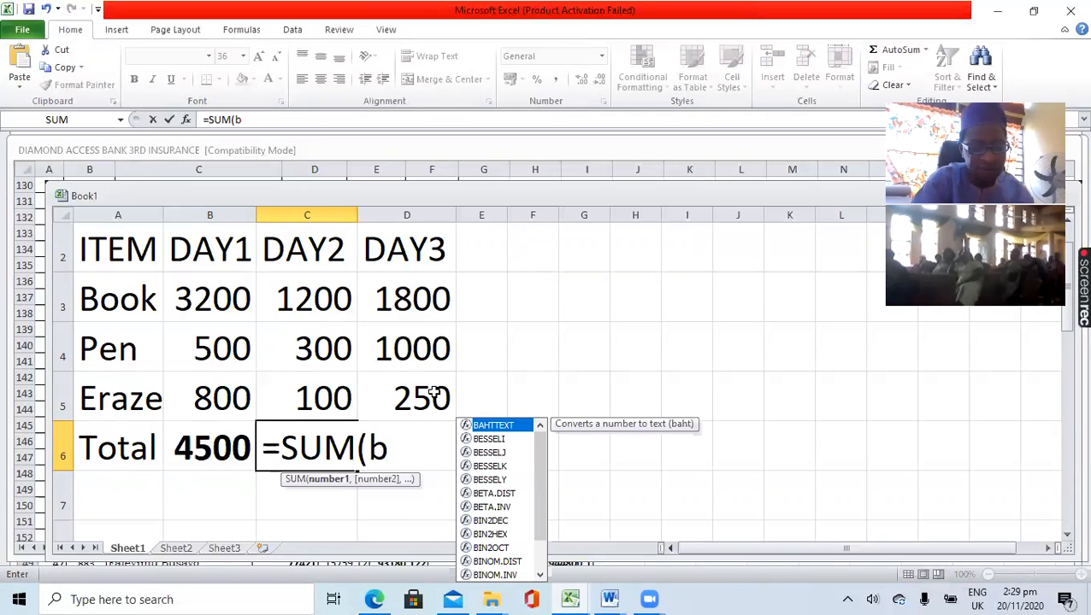
{"action": "type", "text": "3"}
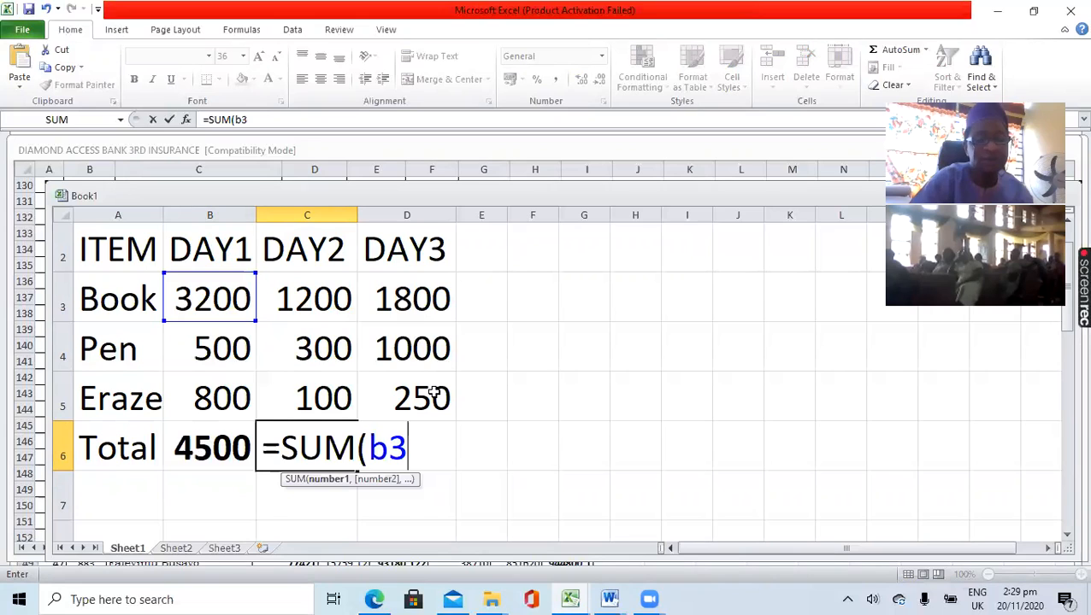
{"action": "key", "text": "BackSpace"}
{"action": "key", "text": "BackSpace"}
- Complete the SUM formula in C6 with the range C3:C5 and make the DAY2 total bold
{"action": "type", "text": "c3"}
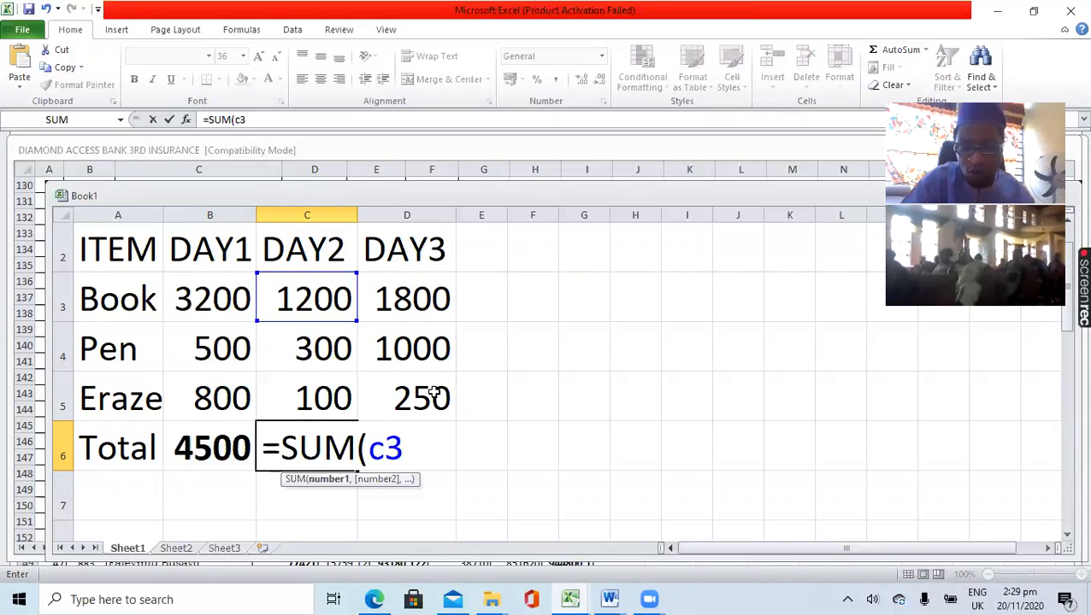
{"action": "type", "text": ":"}
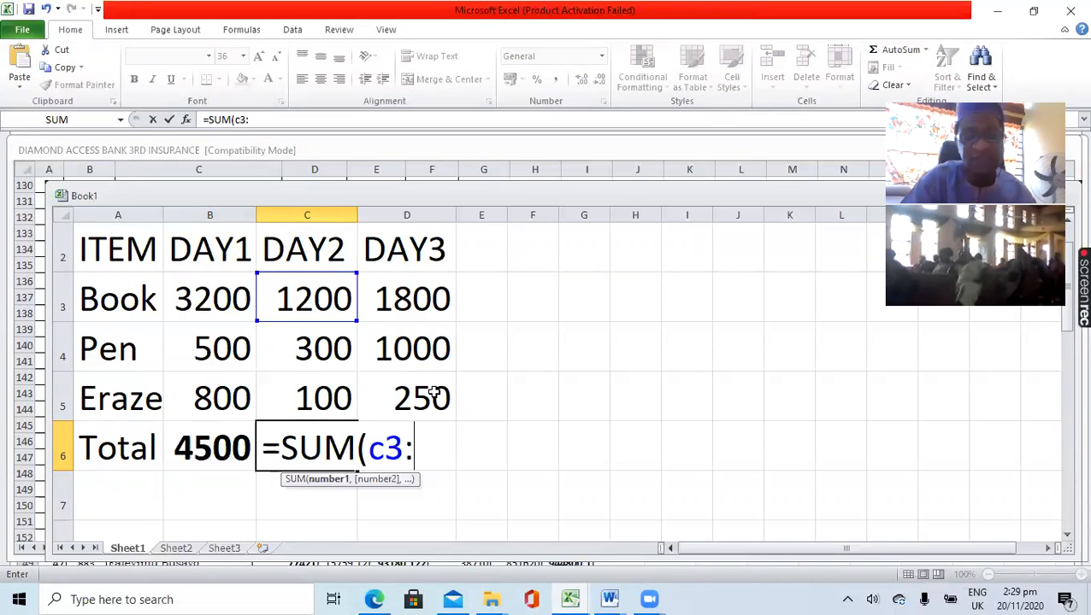
{"action": "type", "text": "c"}
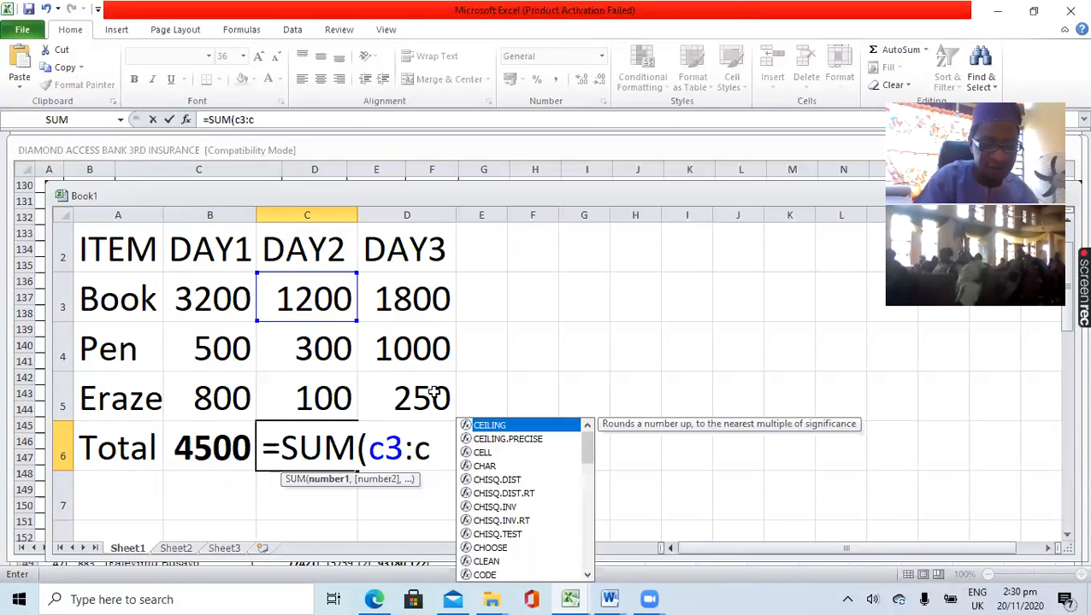
{"action": "type", "text": "5)"}
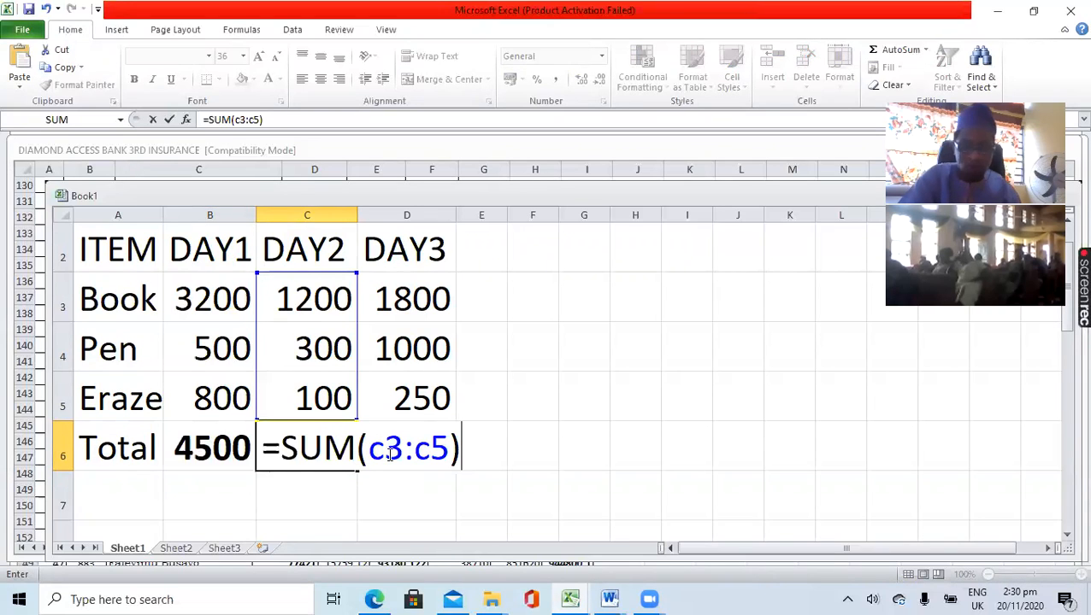
{"action": "key", "text": "Return"}
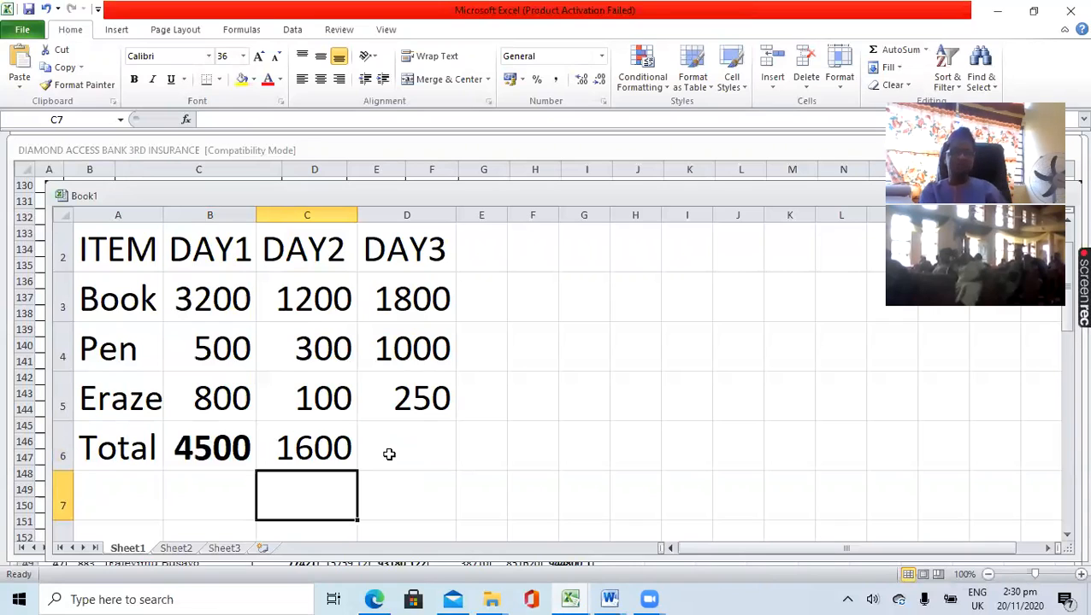
{"action": "left_click", "coordinate": [336, 451]}
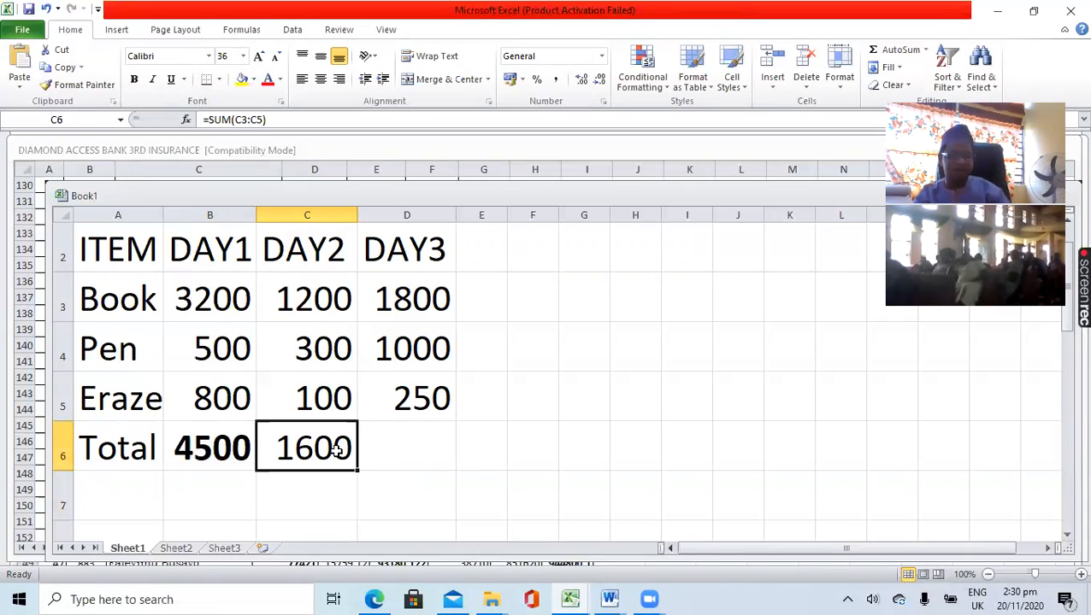
{"action": "key", "text": "ctrl+b"}
{"action": "left_click", "coordinate": [400, 450]}
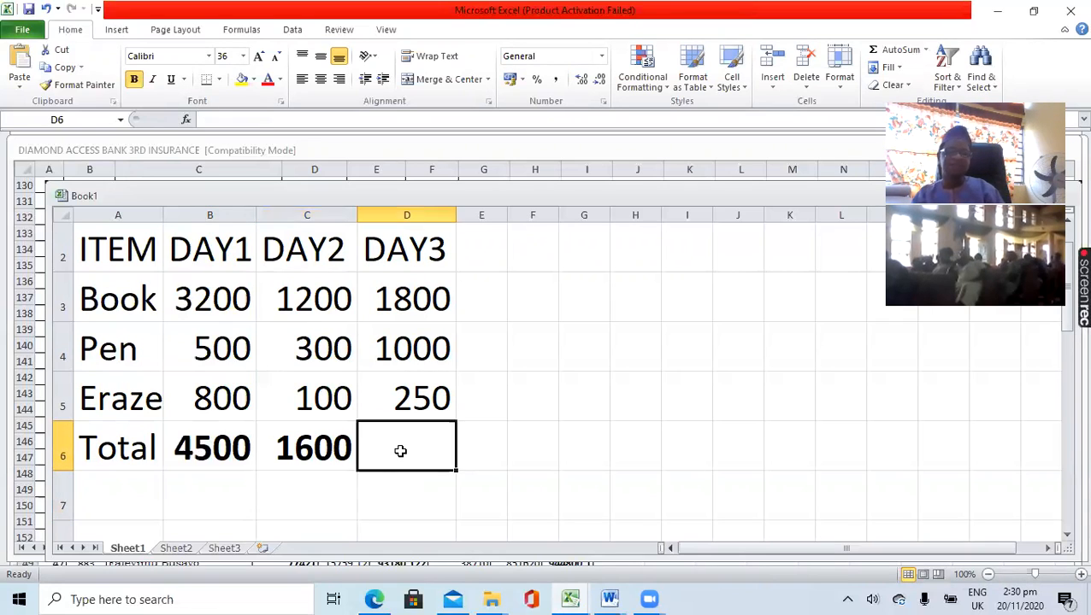
{"action": "left_click", "coordinate": [218, 451]}
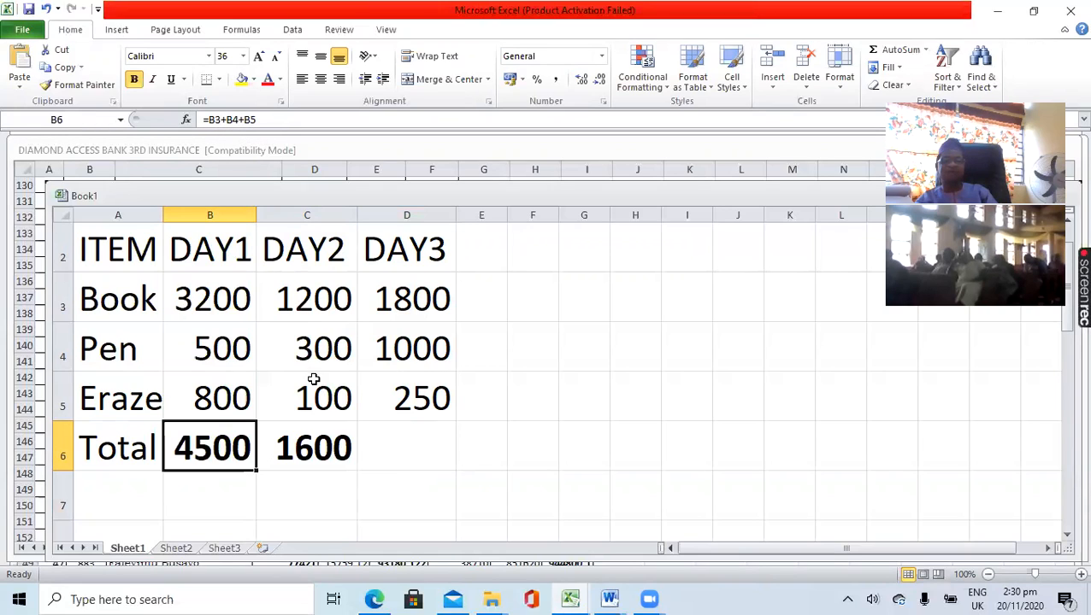
{"action": "left_click", "coordinate": [328, 450]}
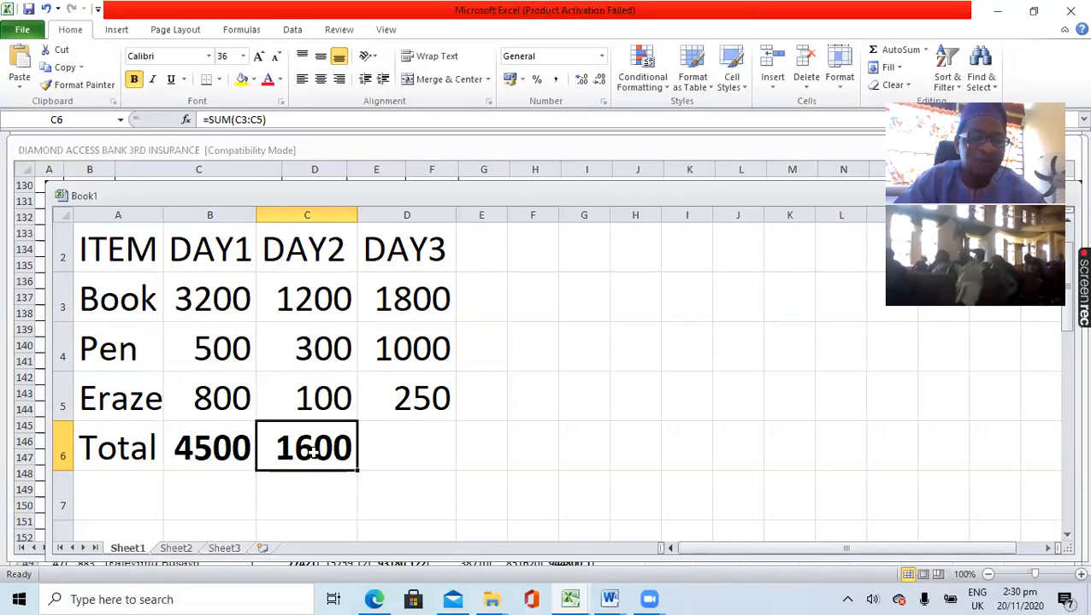
- Total the DAY3 sales in cell D6 with the formula =SUM(D3:D5) and make the result bold
{"action": "left_click", "coordinate": [408, 450]}
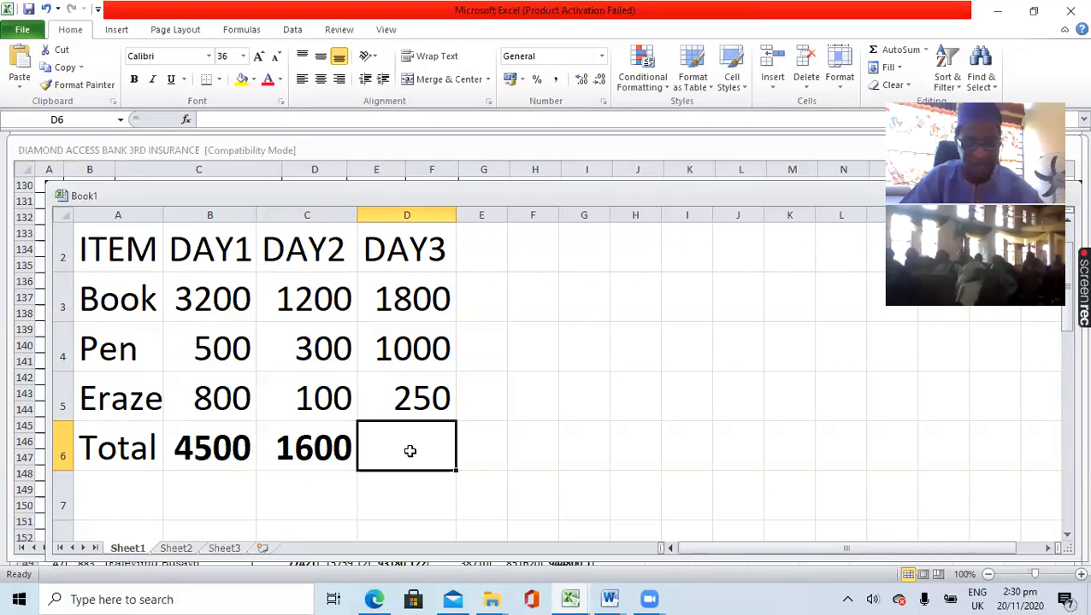
{"action": "type", "text": "="}
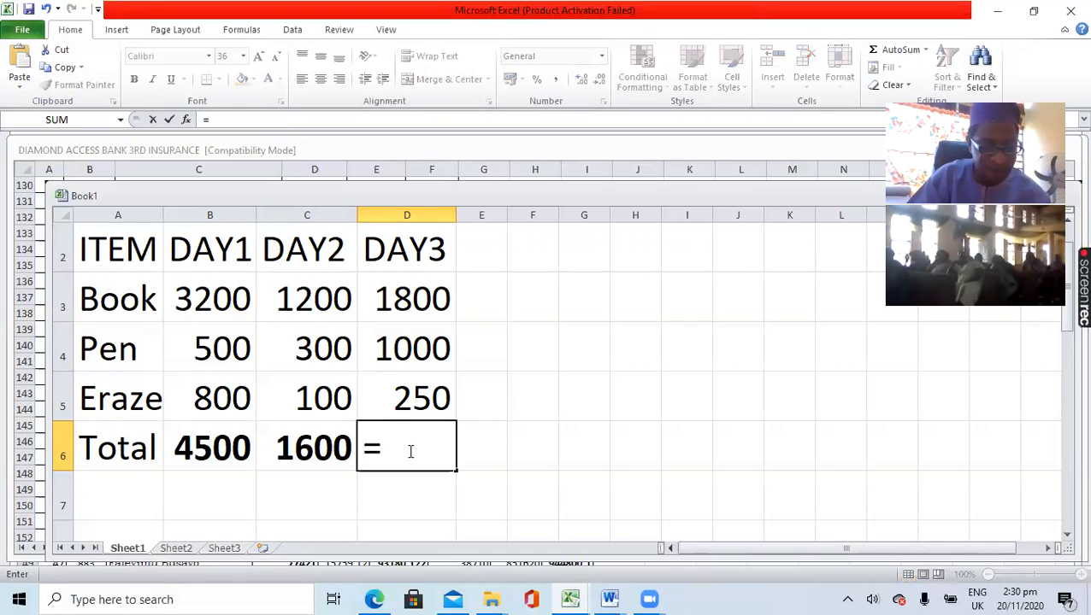
{"action": "type", "text": "sum"}
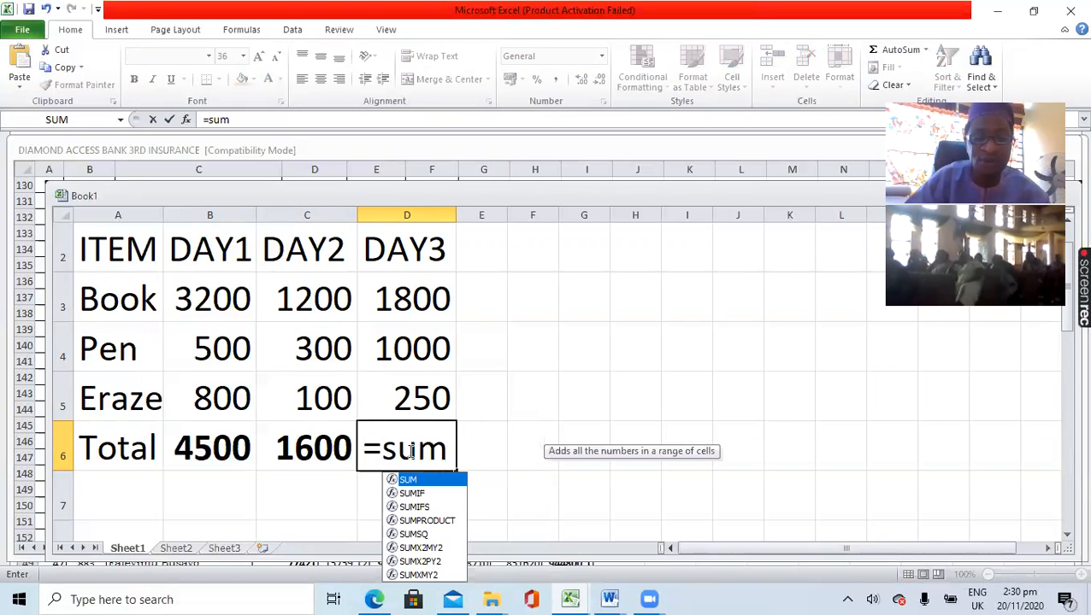
{"action": "double_click", "coordinate": [420, 482]}
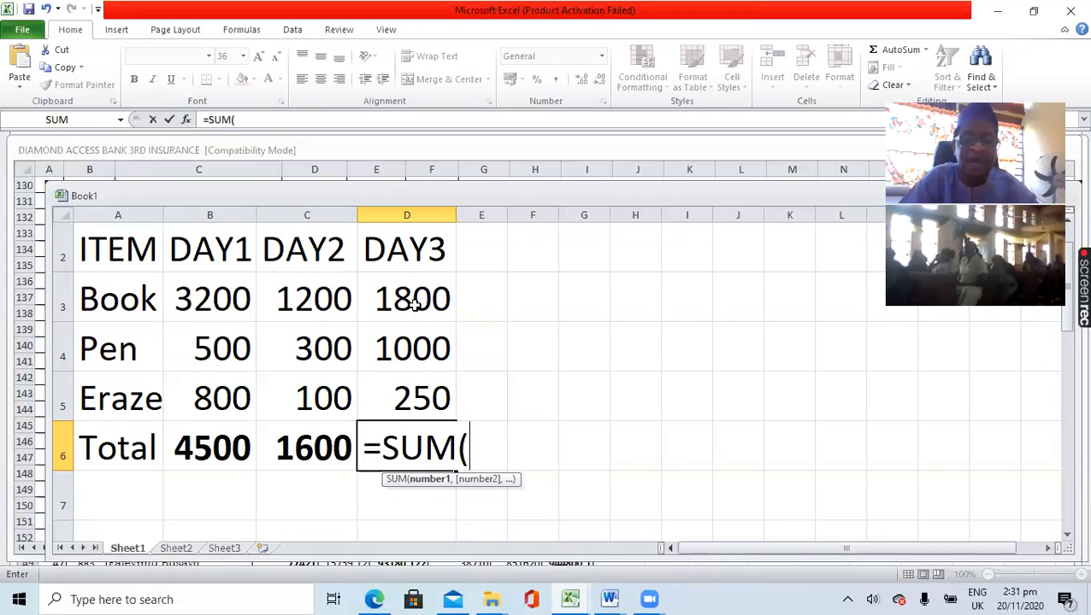
{"action": "type", "text": "d3"}
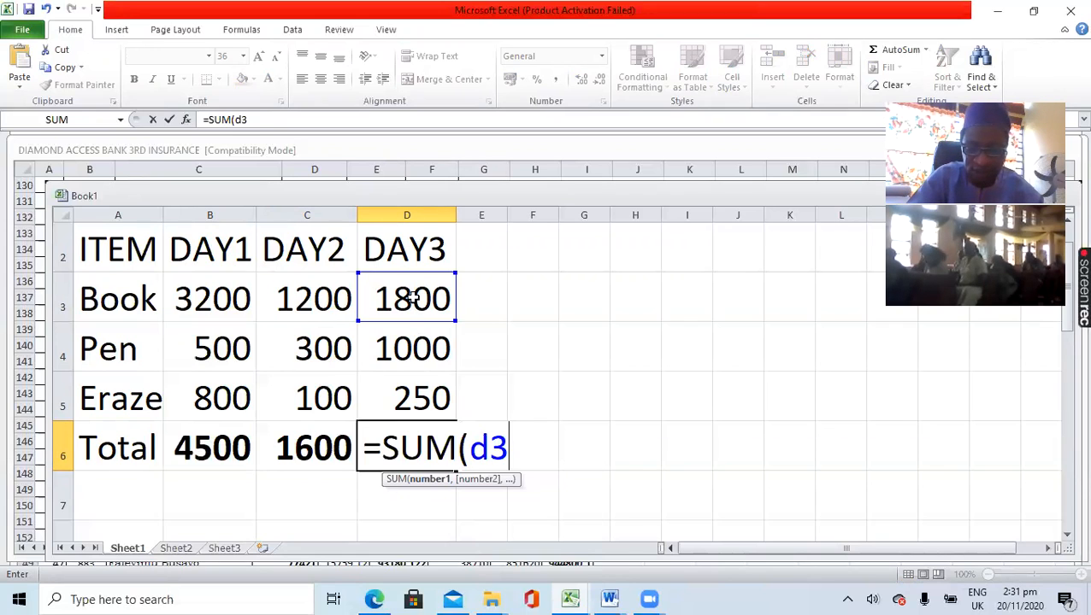
{"action": "type", "text": ":d5"}
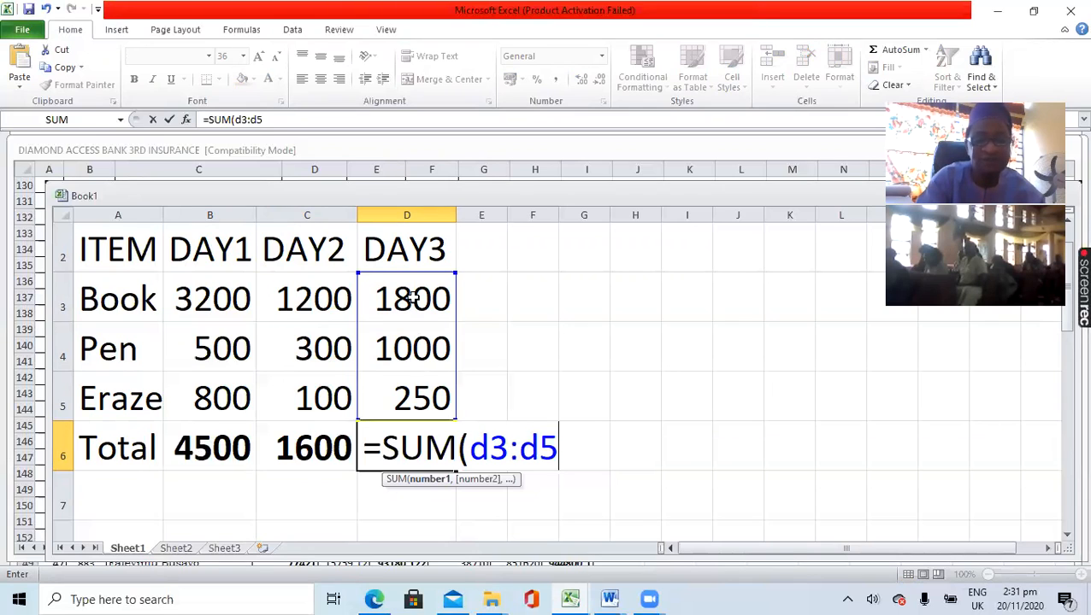
{"action": "type", "text": ")"}
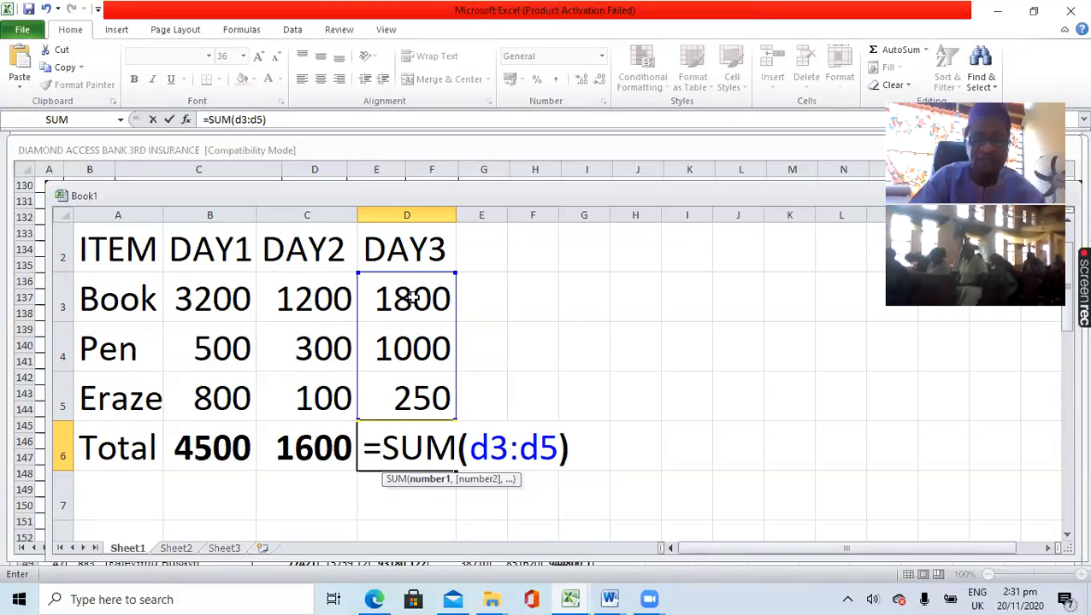
{"action": "key", "text": "Return"}
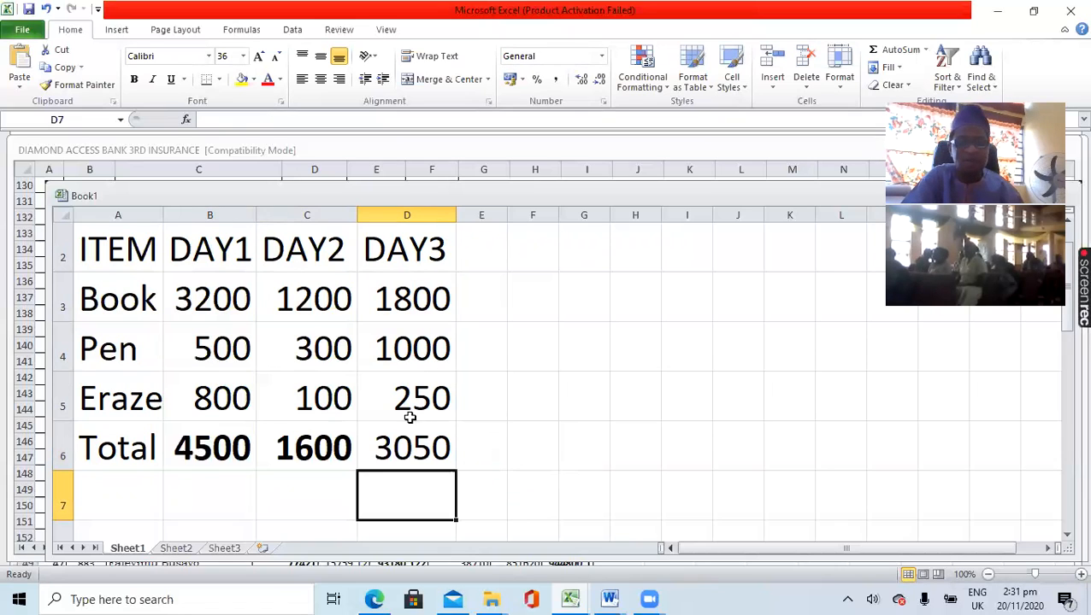
{"action": "left_click", "coordinate": [410, 451]}
{"action": "key", "text": "ctrl+b"}
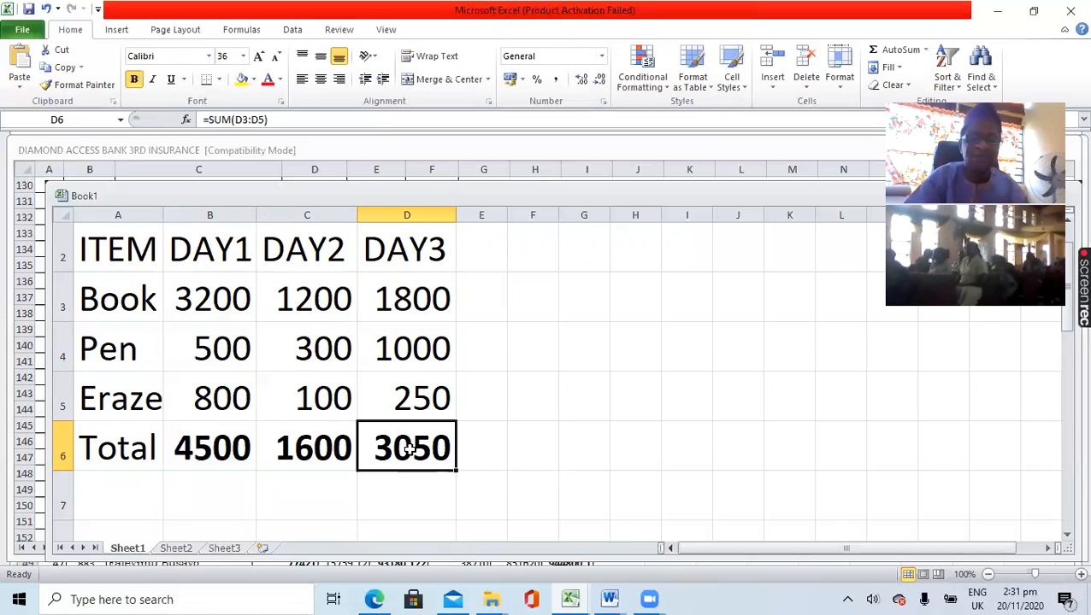
{"action": "left_click", "coordinate": [482, 476]}
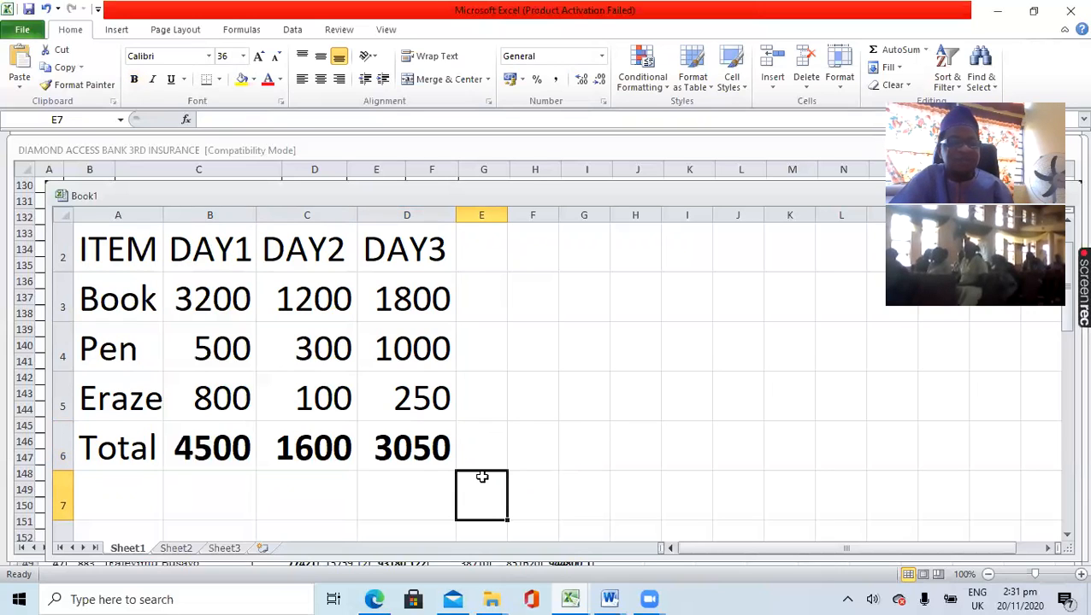
- Enter the label "Total sales" in cell A7 below the Total row and select cell C7
{"action": "left_click", "coordinate": [493, 445]}
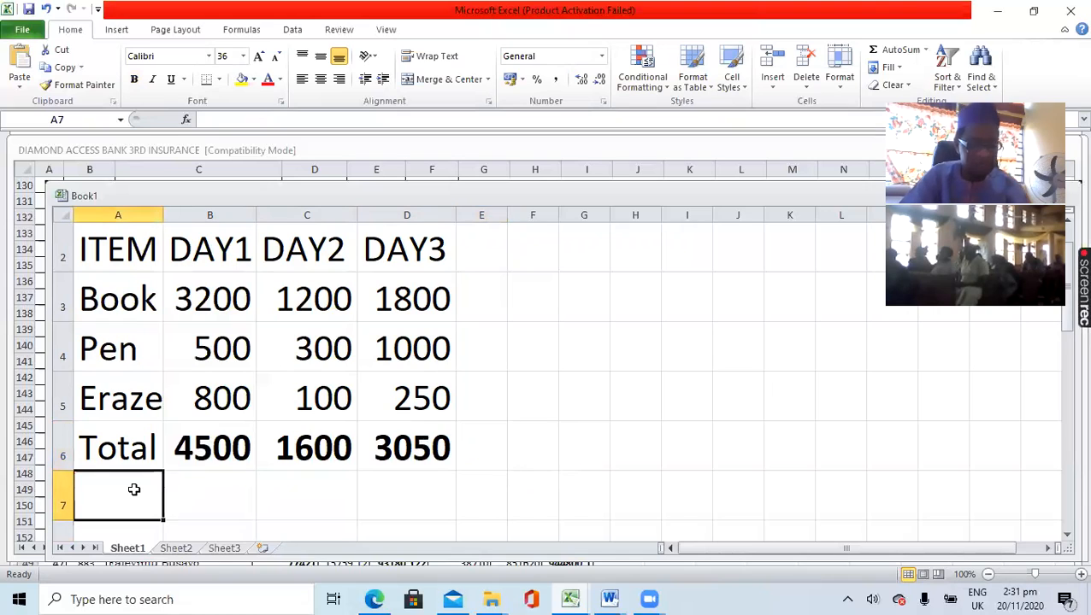
{"action": "type", "text": "To"}
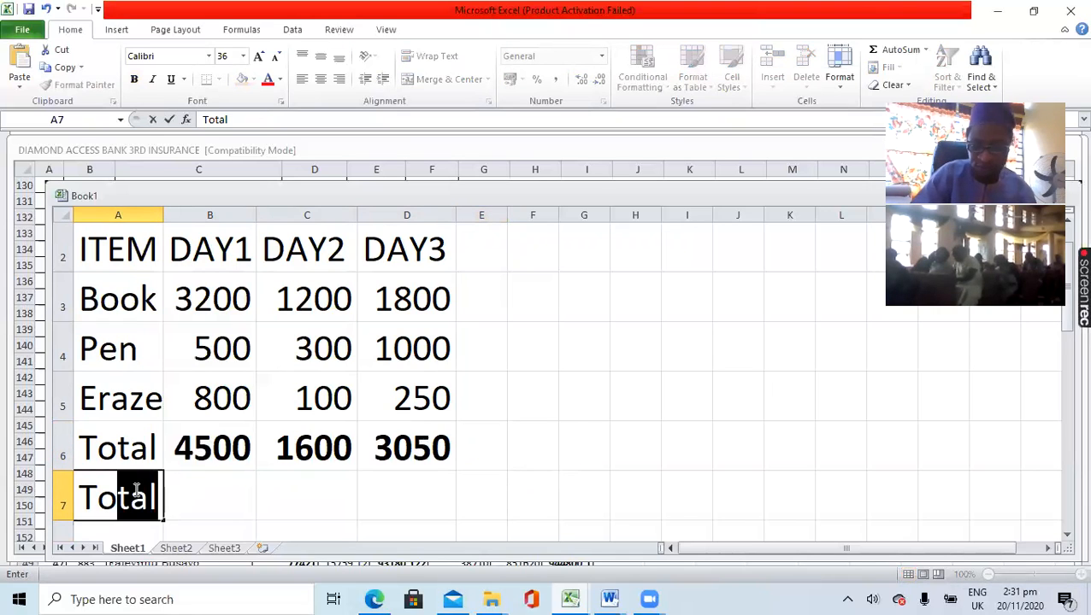
{"action": "key", "text": "Tab"}
{"action": "left_click", "coordinate": [134, 490]}
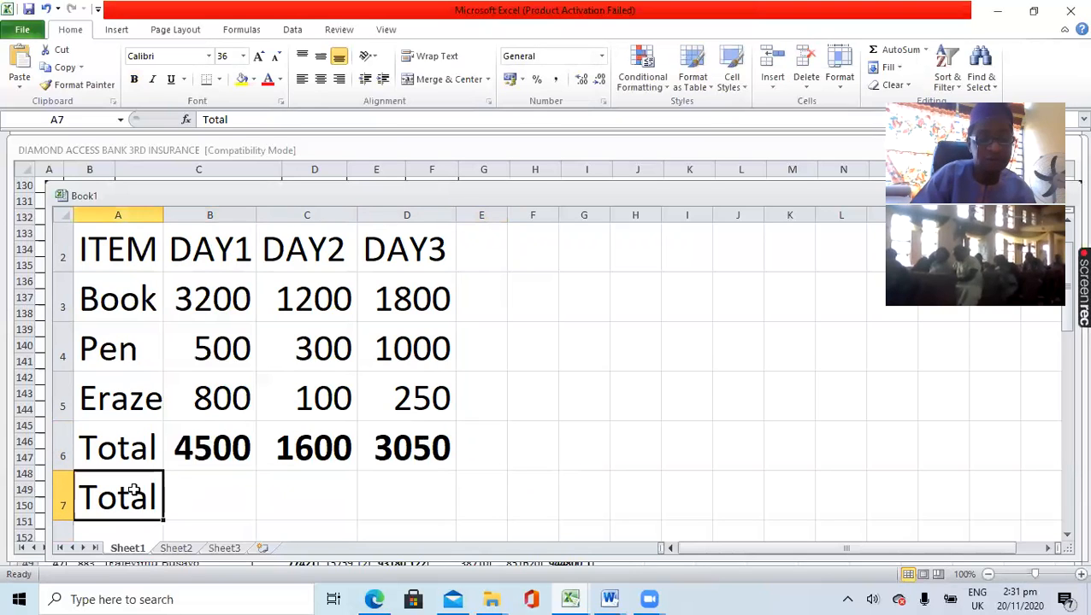
{"action": "left_click", "coordinate": [251, 120]}
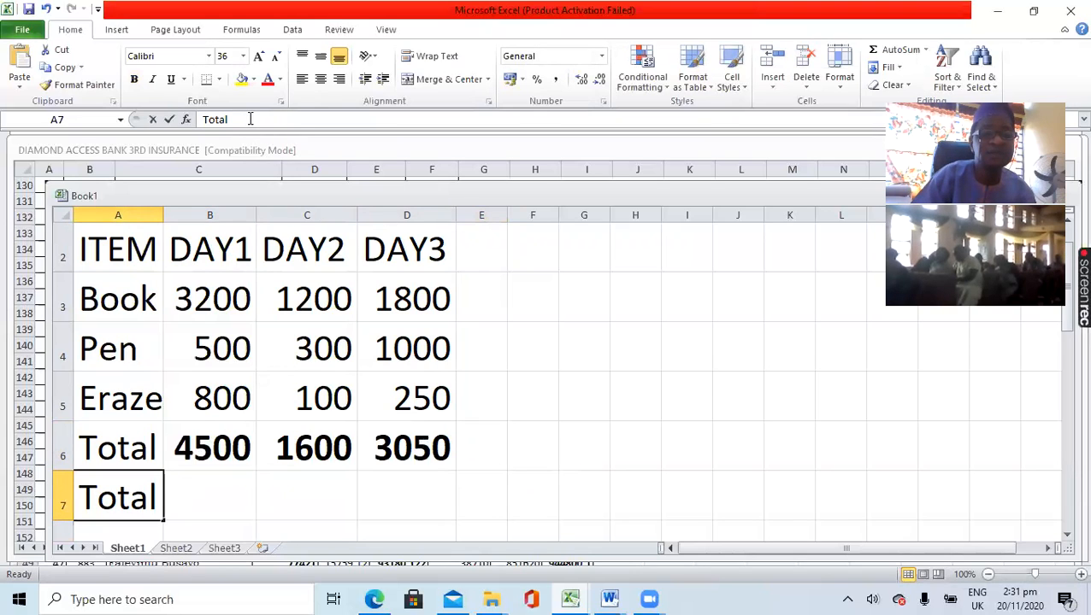
{"action": "type", "text": "sales"}
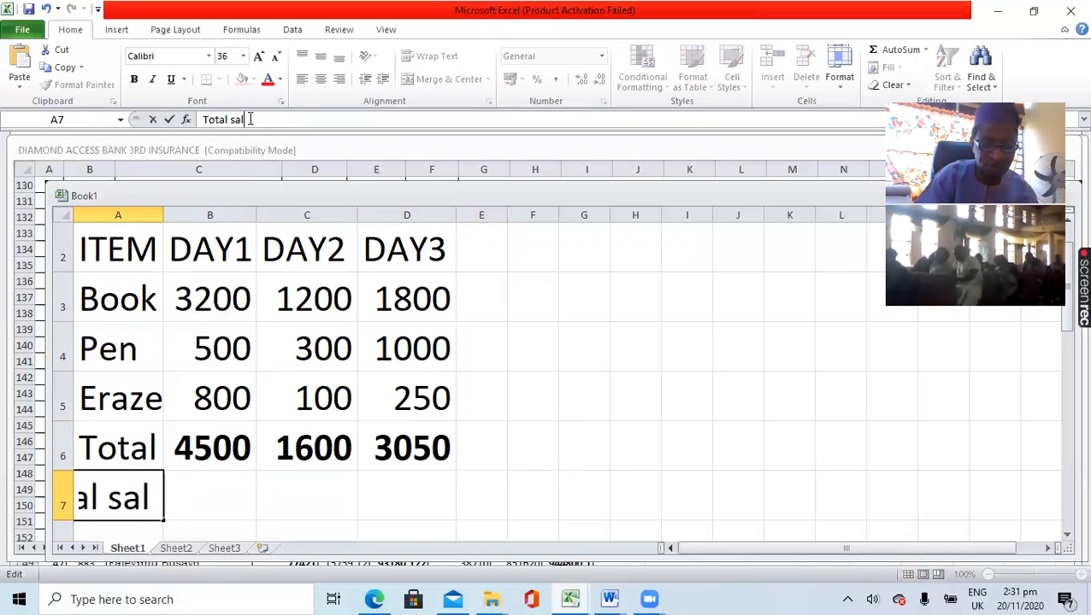
{"action": "left_click", "coordinate": [202, 490]}
{"action": "left_click", "coordinate": [291, 494]}
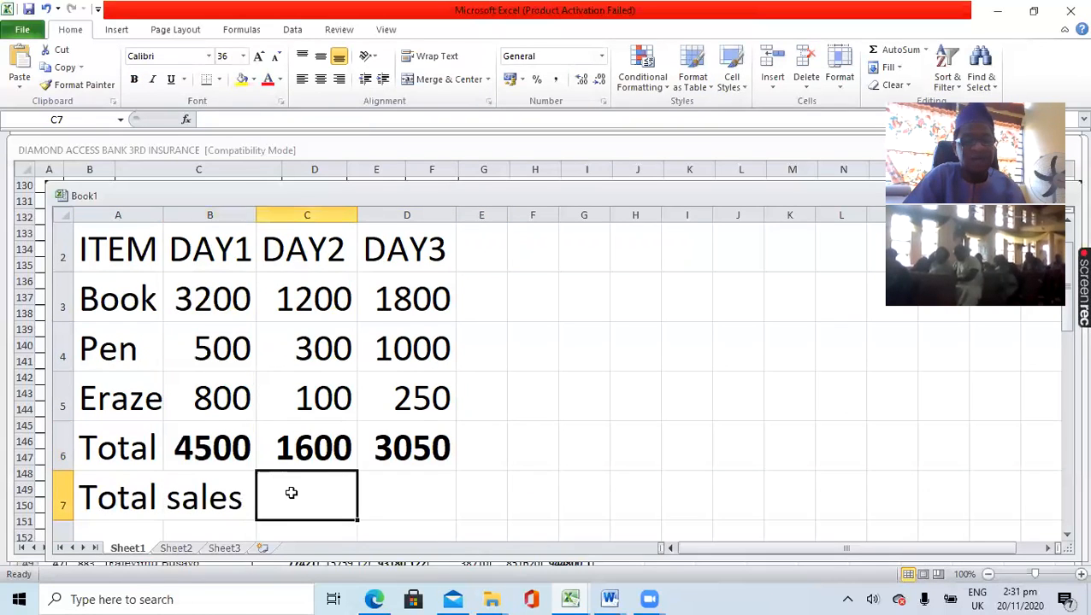
{"action": "type", "text": "="}
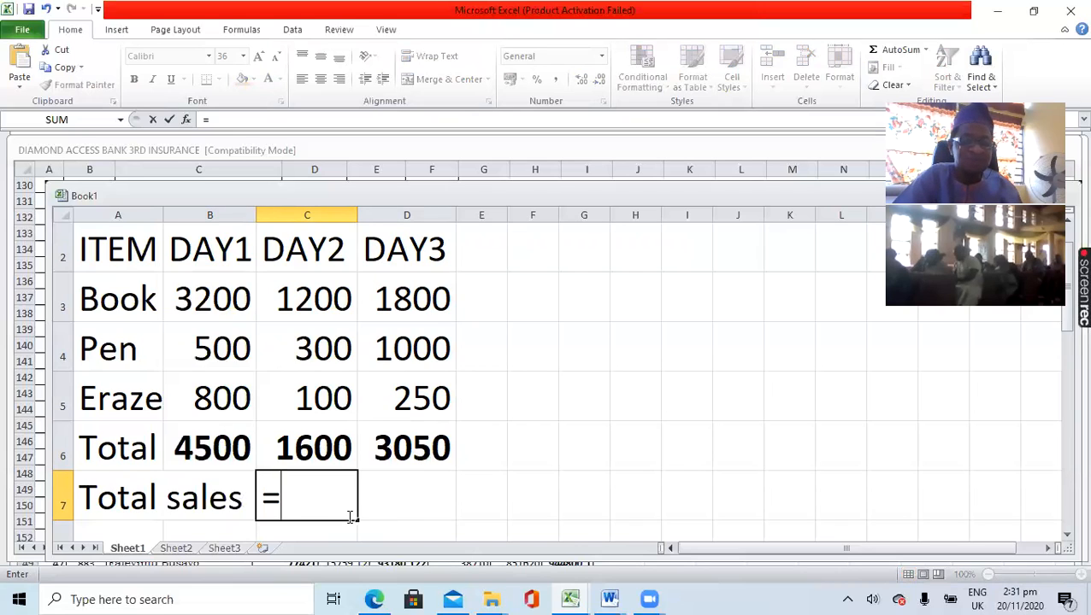
{"action": "type", "text": "sum"}
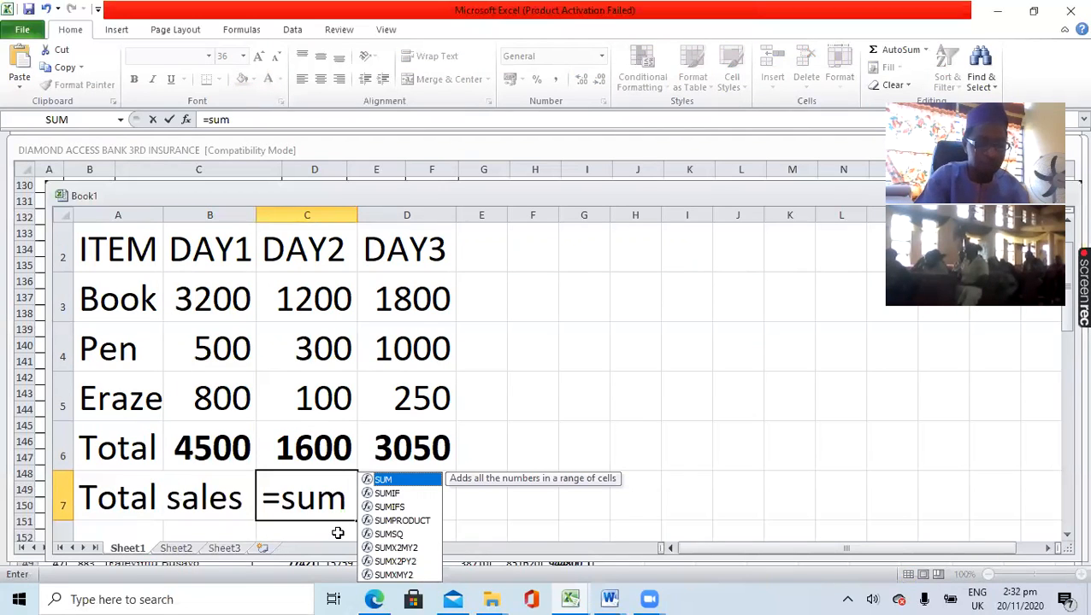
{"action": "key", "text": "Escape"}
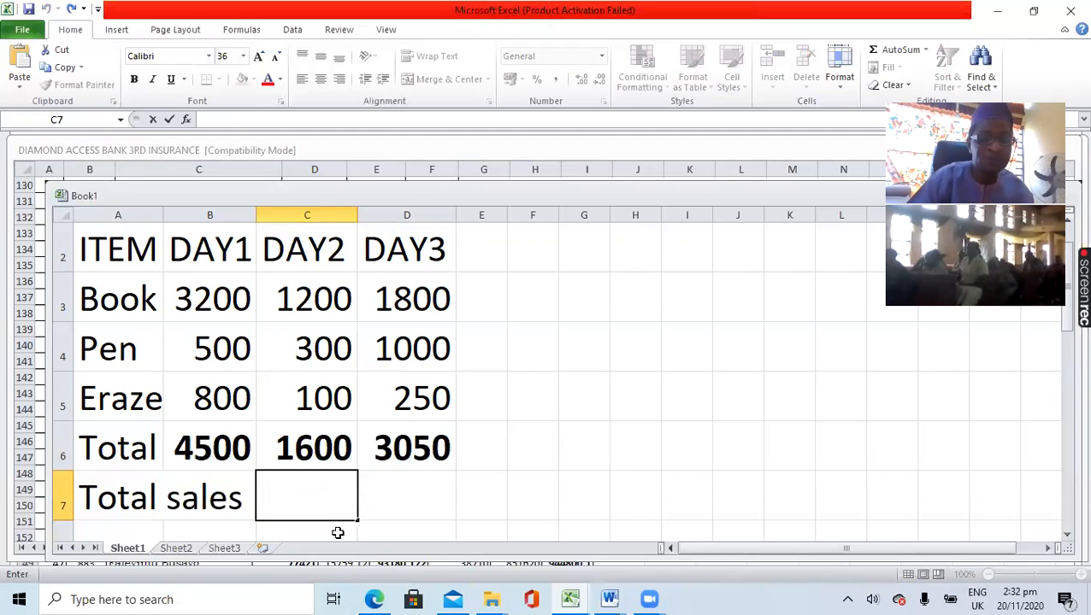
- Calculate the total sales in cell C7 with the formula =B6+C6+D6 and make the result bold
{"action": "type", "text": "="}
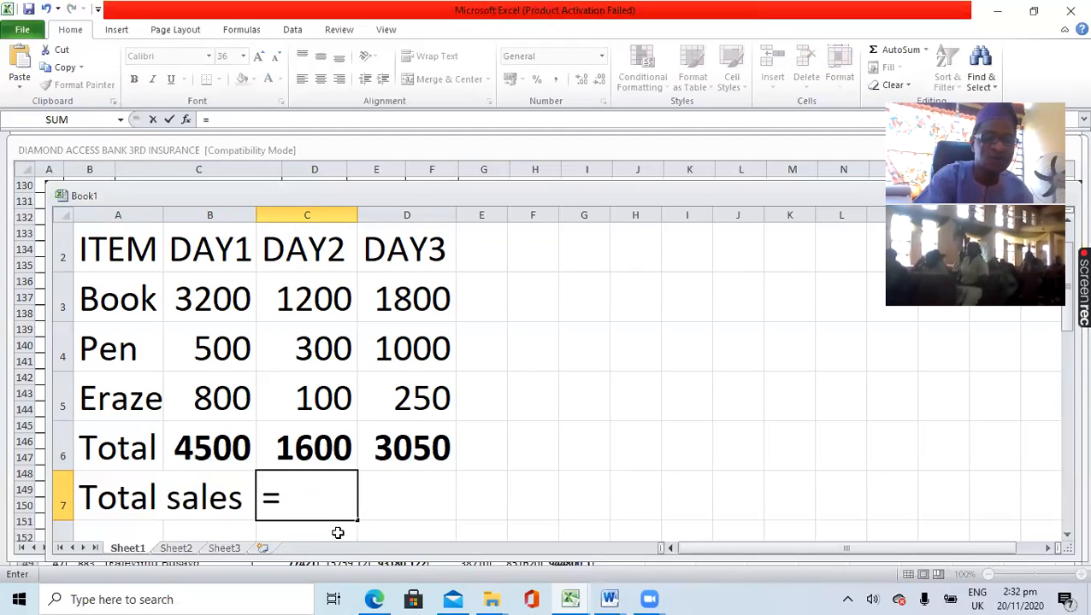
{"action": "left_click", "coordinate": [208, 445]}
{"action": "type", "text": "+"}
{"action": "left_click", "coordinate": [325, 448]}
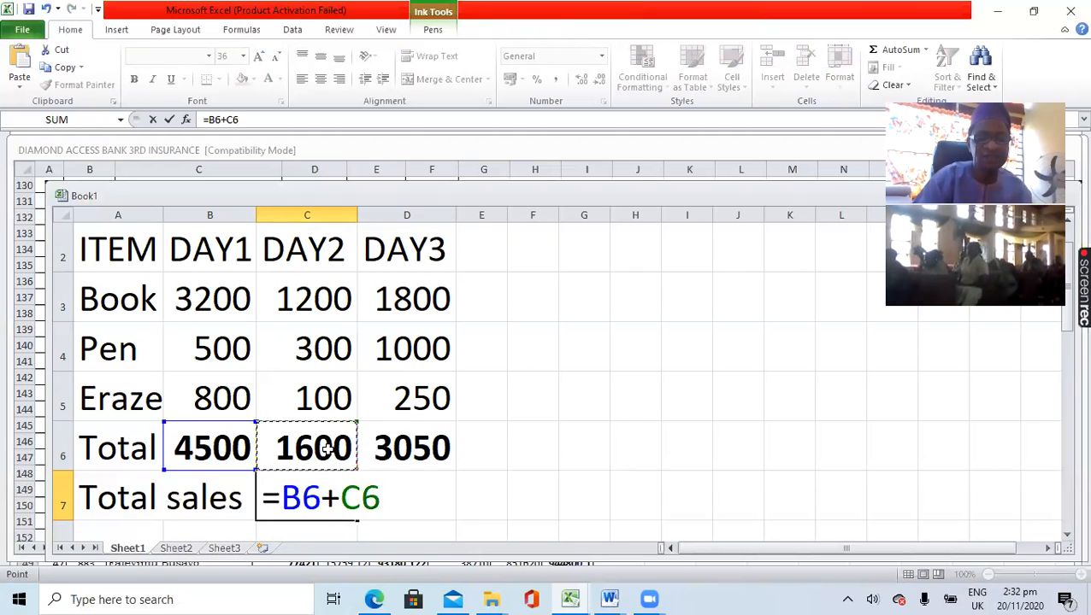
{"action": "type", "text": "+"}
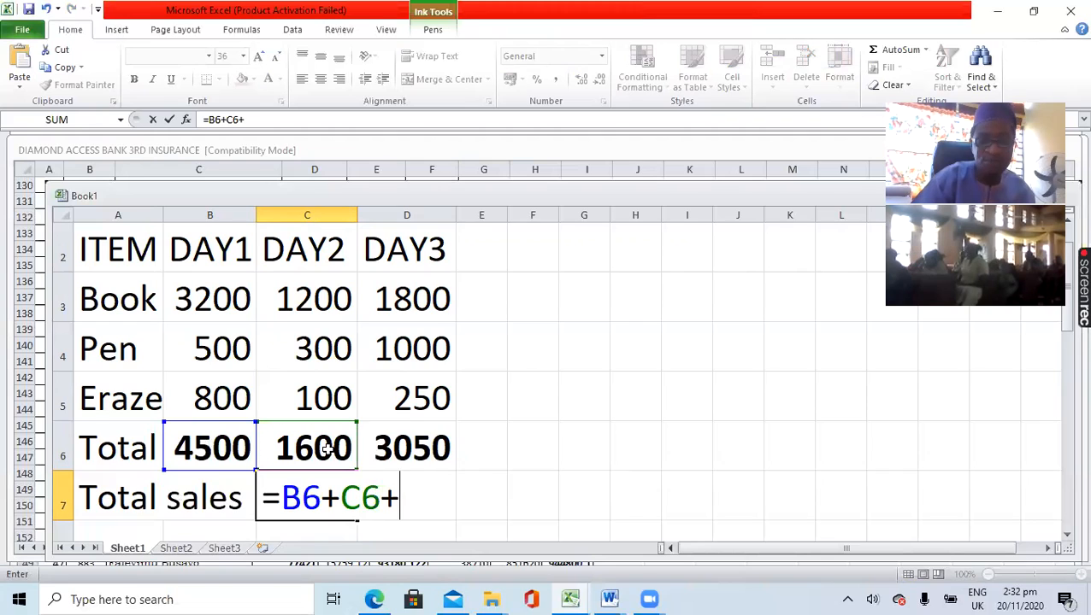
{"action": "left_click", "coordinate": [419, 446]}
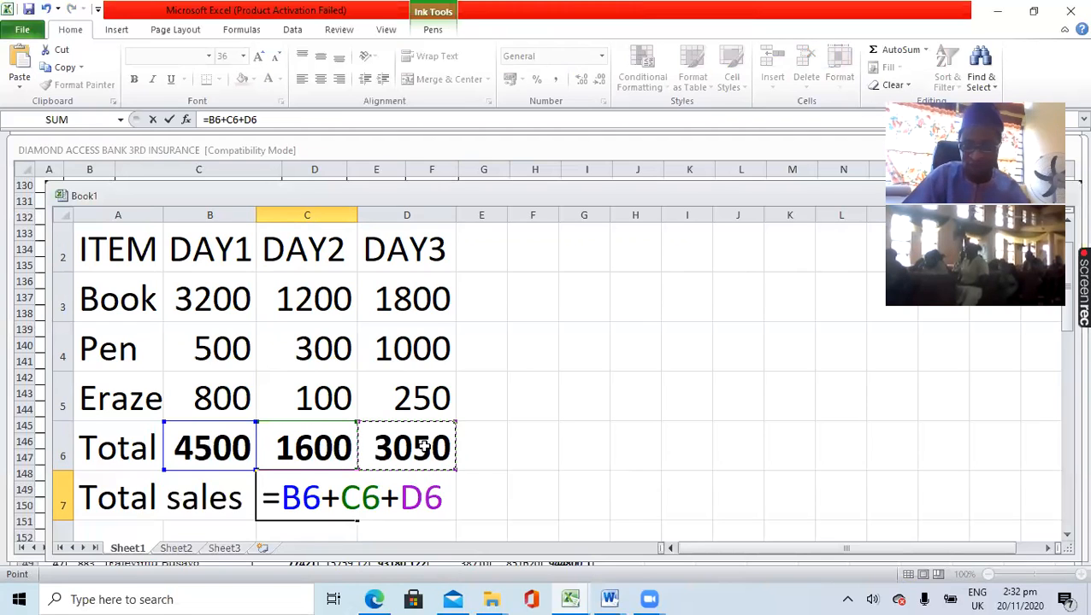
{"action": "key", "text": "Return"}
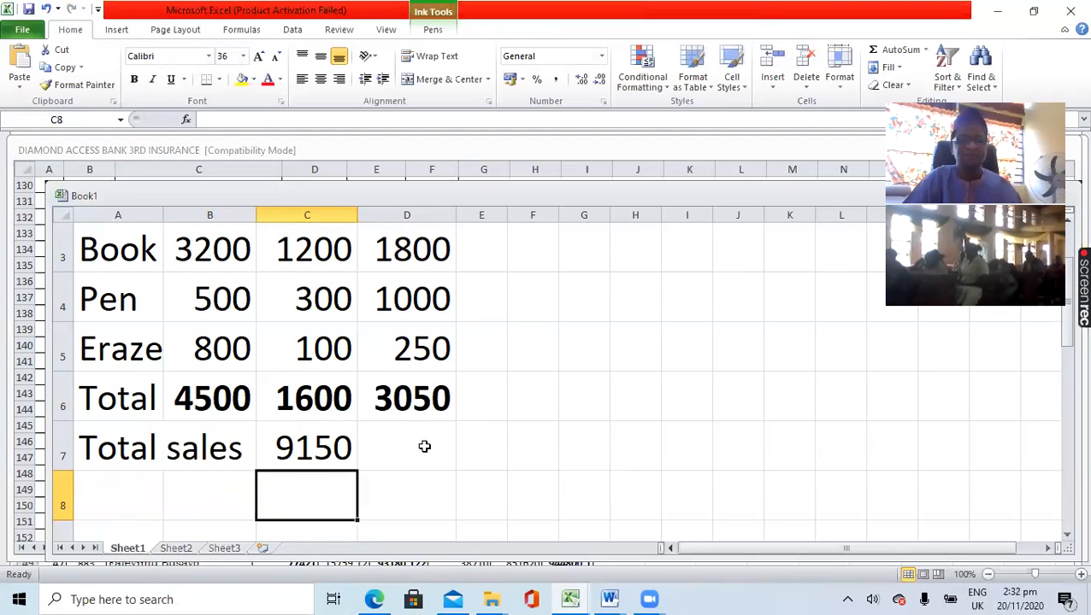
{"action": "left_click", "coordinate": [324, 450]}
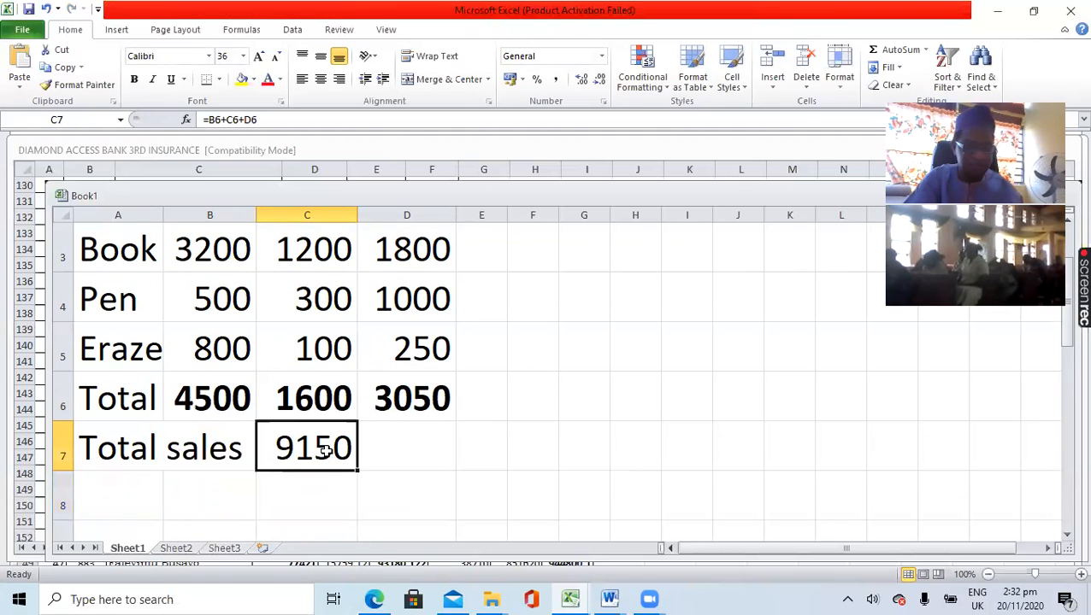
{"action": "key", "text": "ctrl+b"}
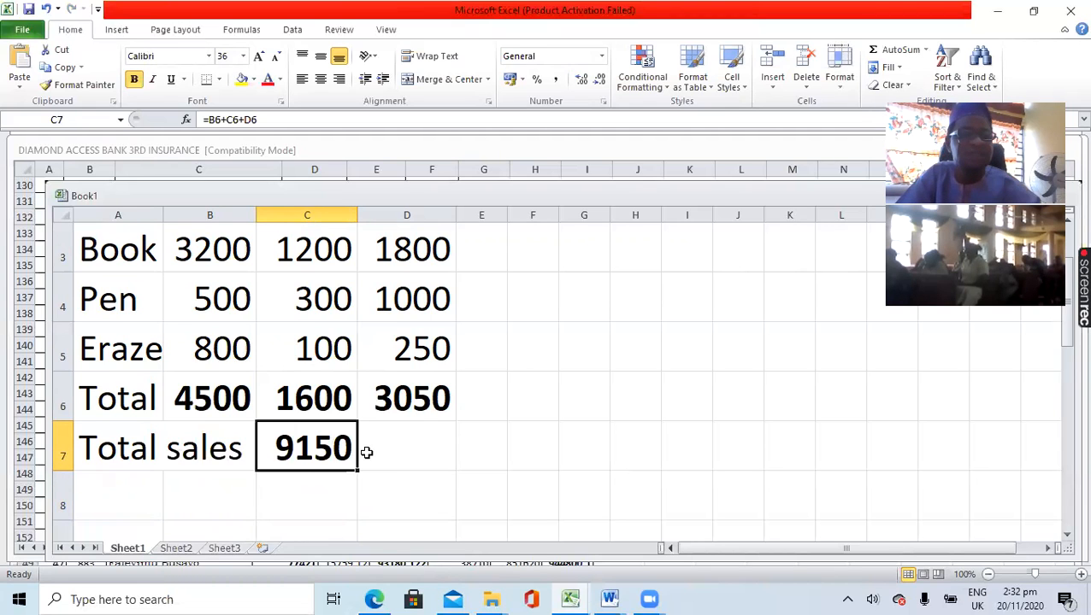
{"action": "scroll", "coordinate": [366, 453], "scroll_direction": "up", "scroll_amount": 1}
{"action": "scroll", "coordinate": [366, 453], "scroll_direction": "down", "scroll_amount": 2}
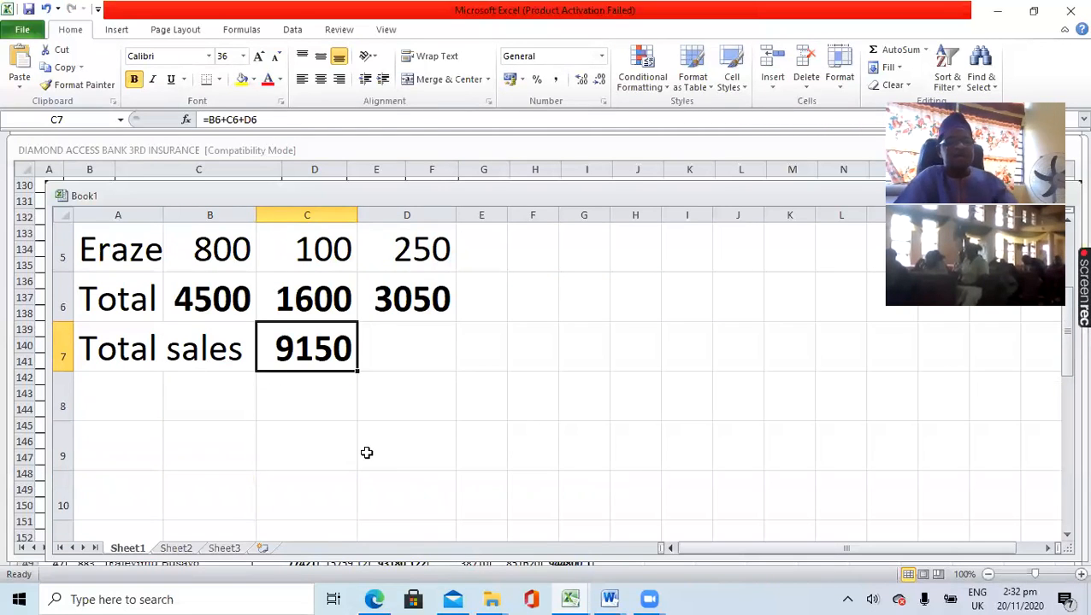
{"action": "scroll", "coordinate": [365, 453], "scroll_direction": "up", "scroll_amount": 3}
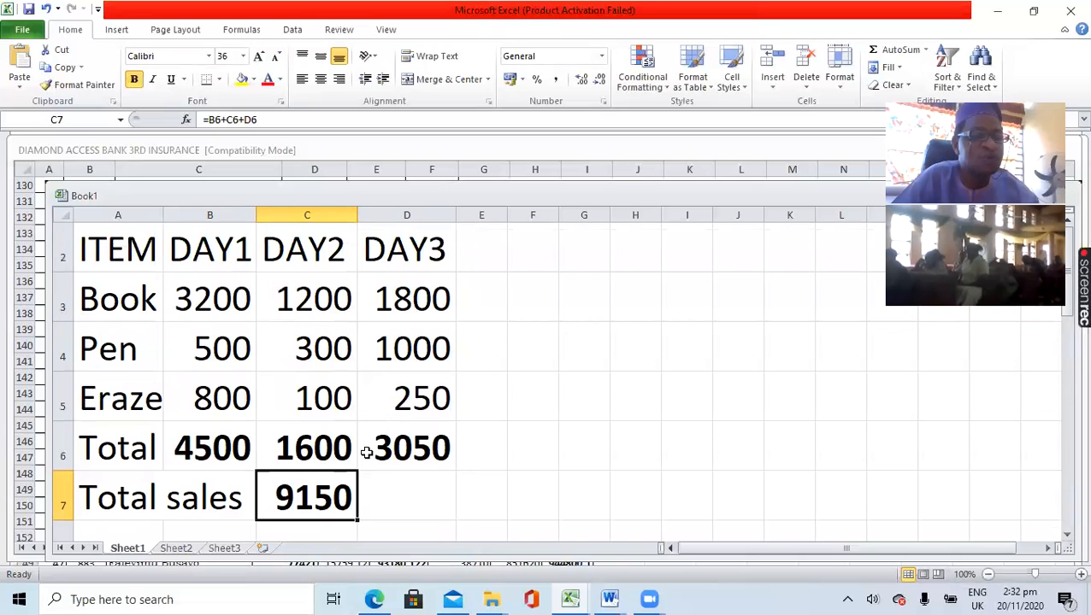
{"action": "scroll", "coordinate": [366, 453], "scroll_direction": "down", "scroll_amount": 8}
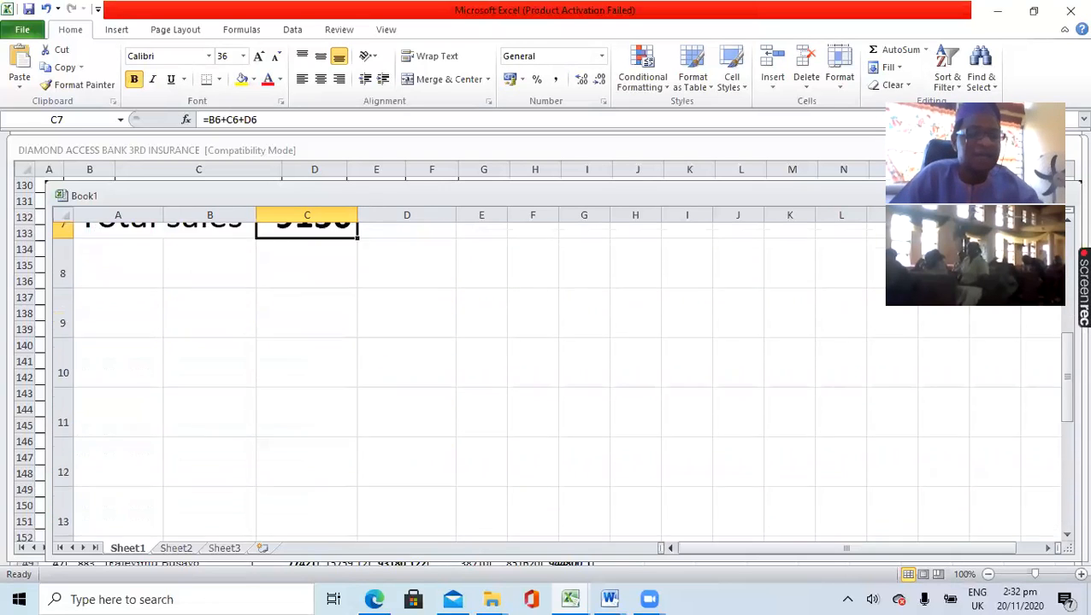
{"action": "scroll", "coordinate": [365, 453], "scroll_direction": "up", "scroll_amount": 6}
- Add the label "Amt Inv." in cell A8 and enter the amount 5000 in cell C8
{"action": "scroll", "coordinate": [366, 453], "scroll_direction": "down", "scroll_amount": 2}
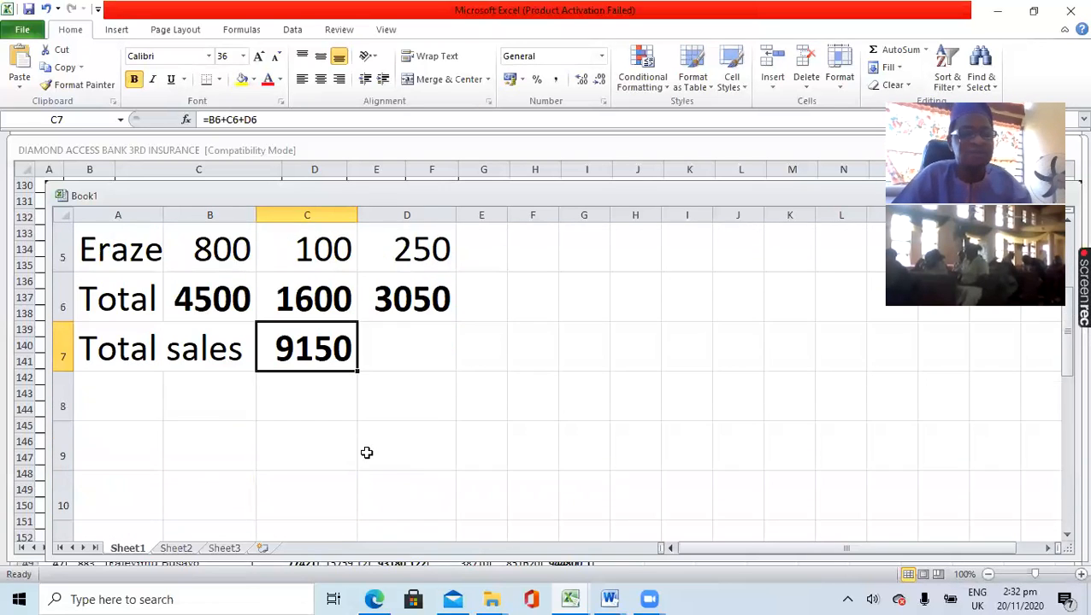
{"action": "left_click", "coordinate": [111, 393]}
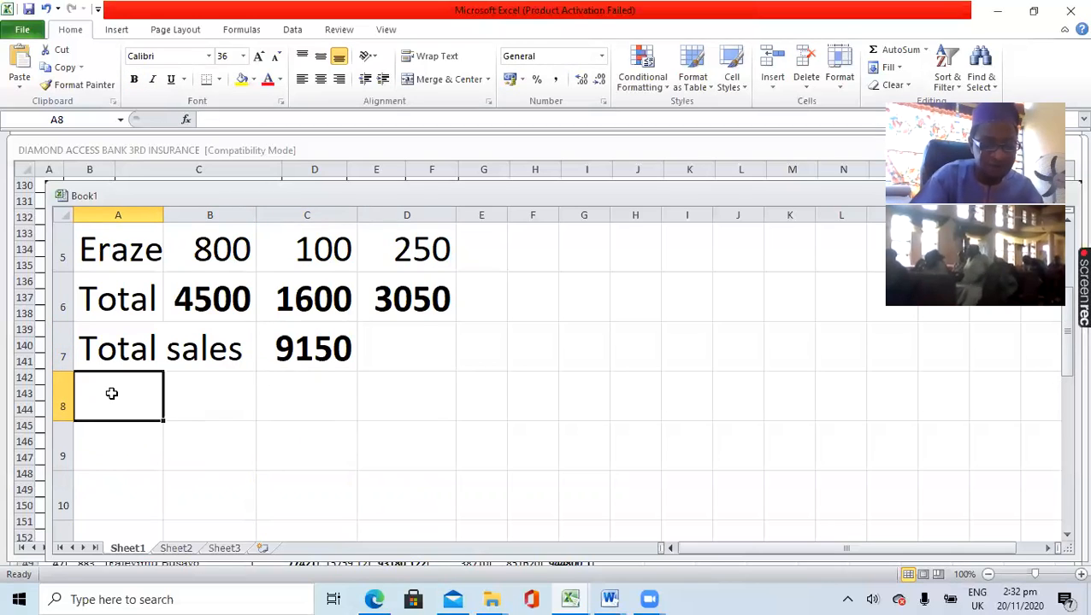
{"action": "type", "text": "A"}
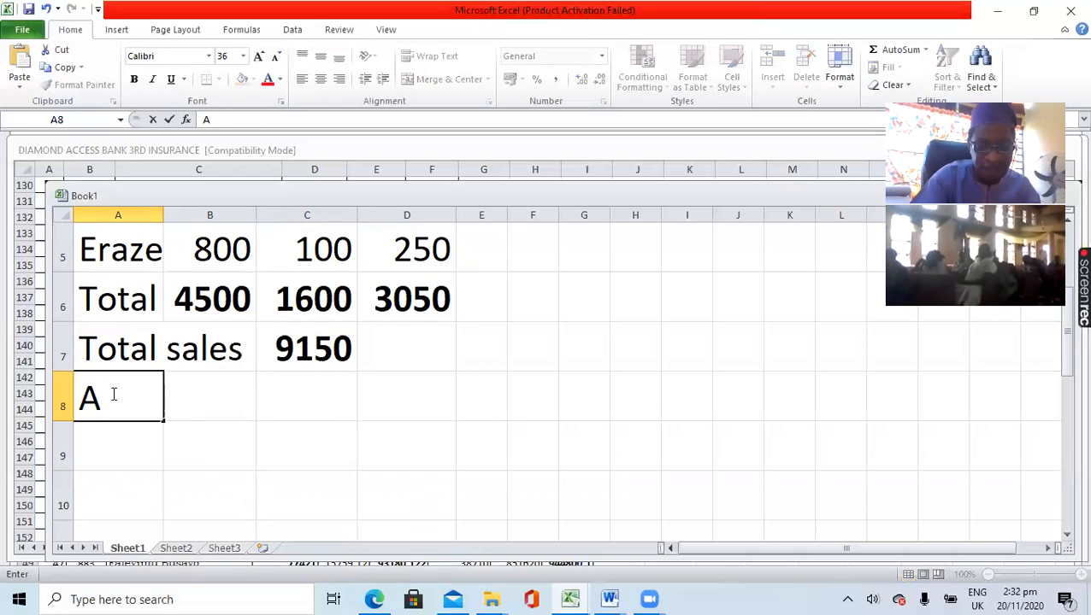
{"action": "type", "text": "mt Inv."}
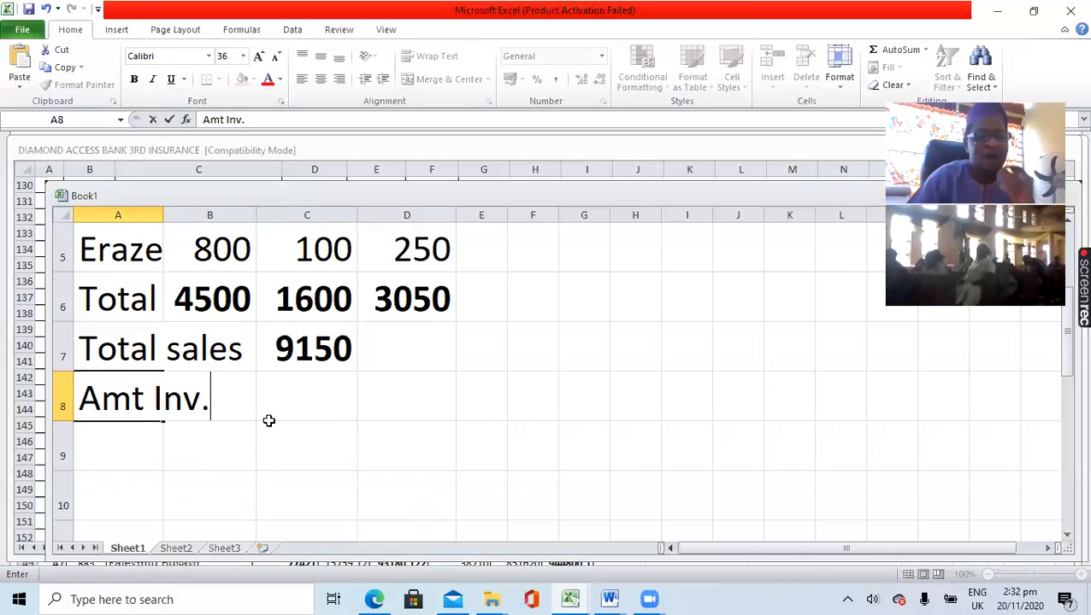
{"action": "left_click", "coordinate": [288, 391]}
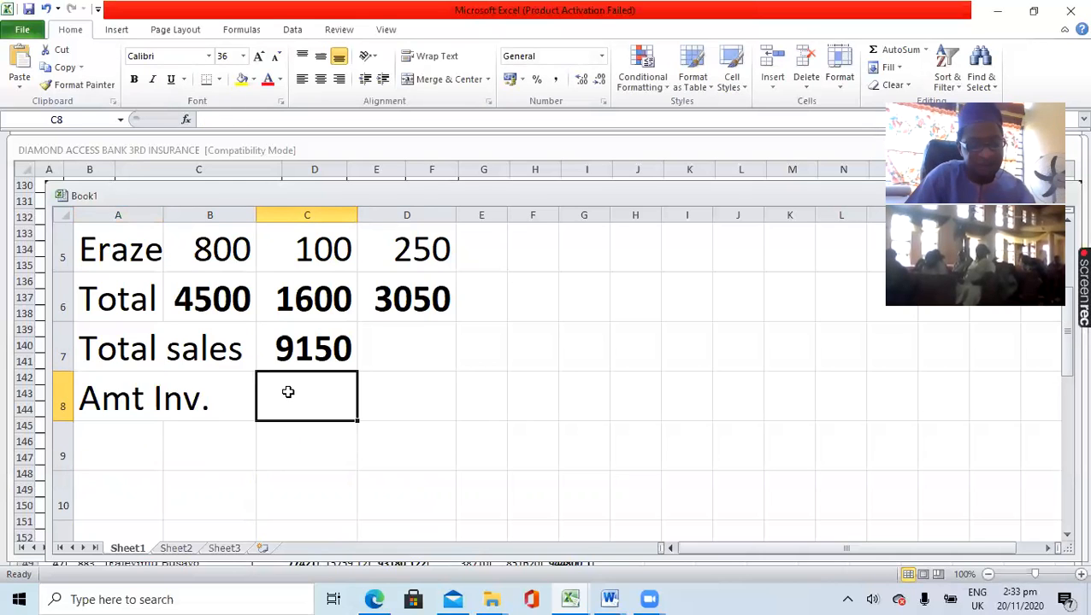
{"action": "type", "text": "5000"}
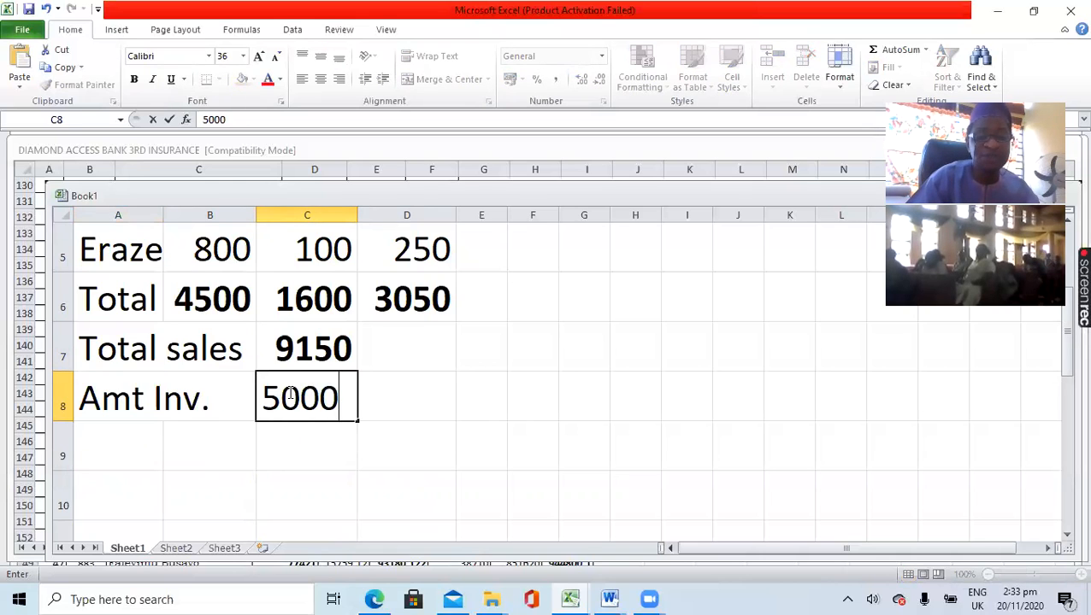
{"action": "left_click", "coordinate": [292, 439]}
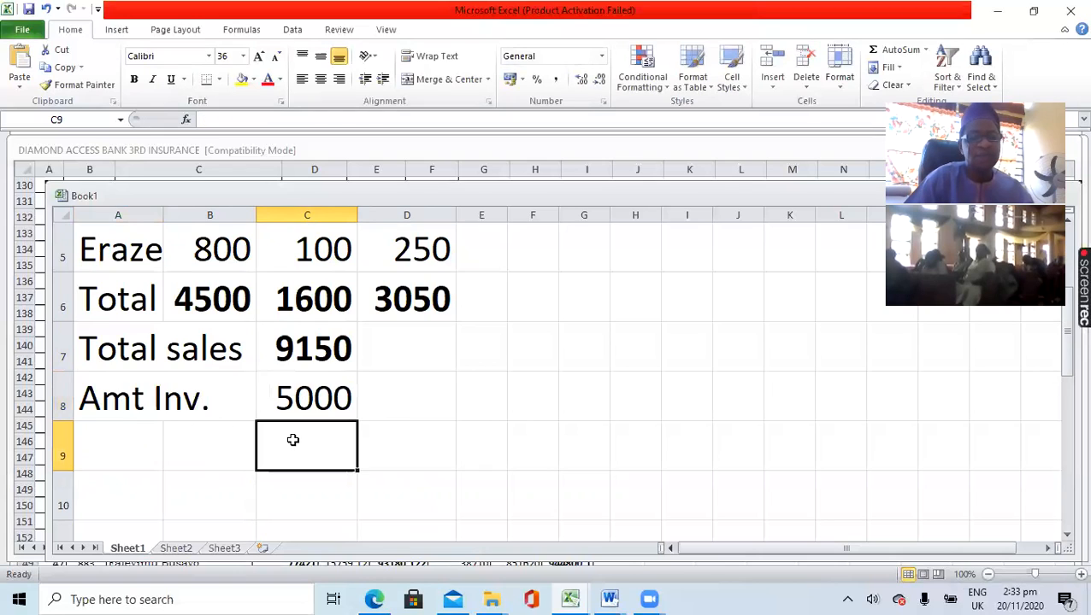
- Enter the label "Profit" in cell A9
{"action": "left_click", "coordinate": [135, 437]}
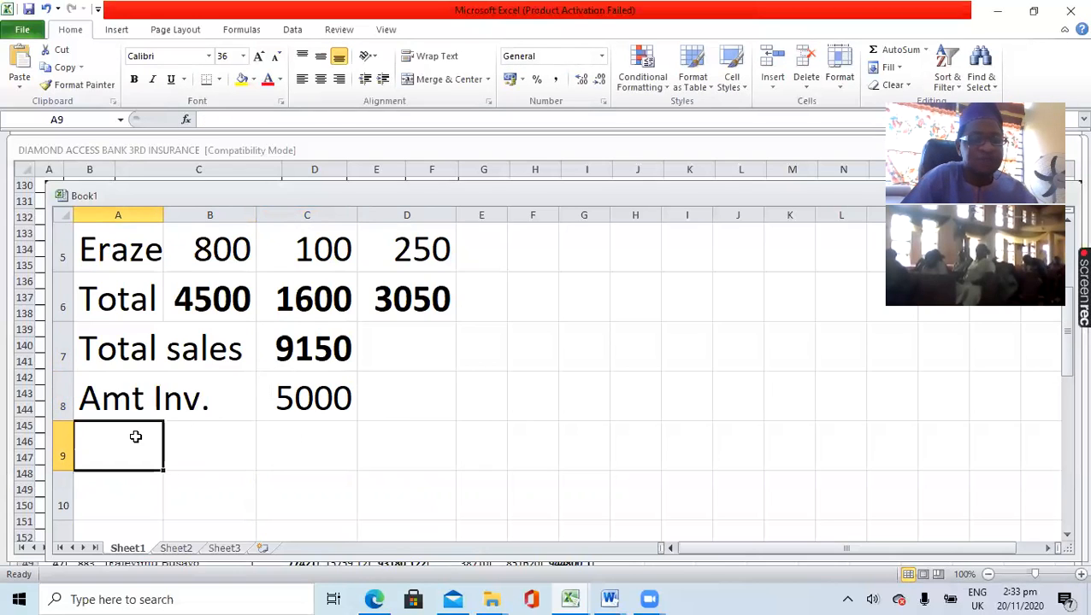
{"action": "type", "text": "P"}
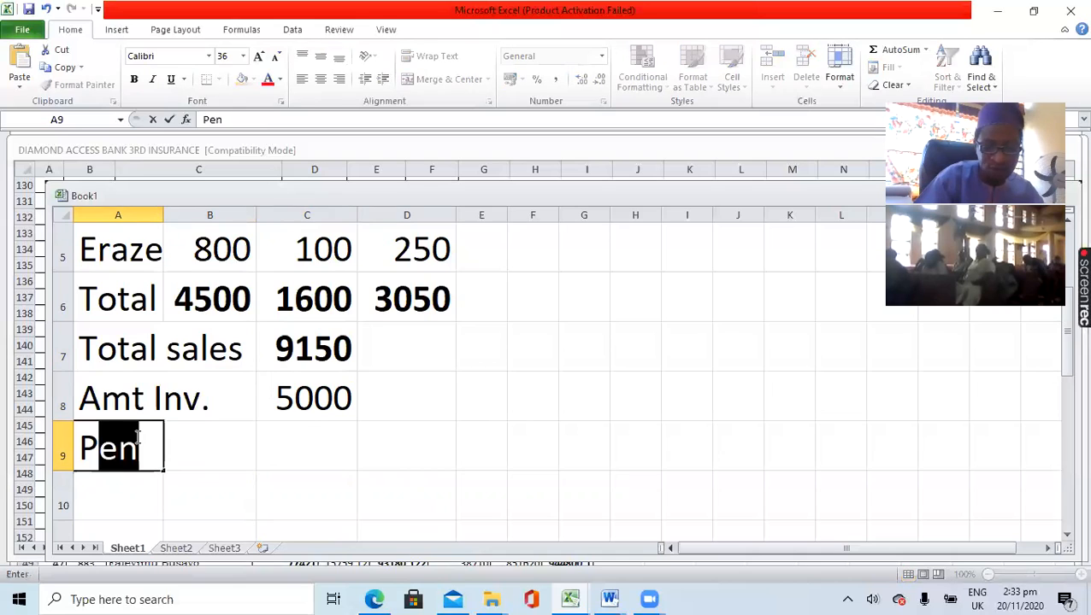
{"action": "type", "text": "rofit"}
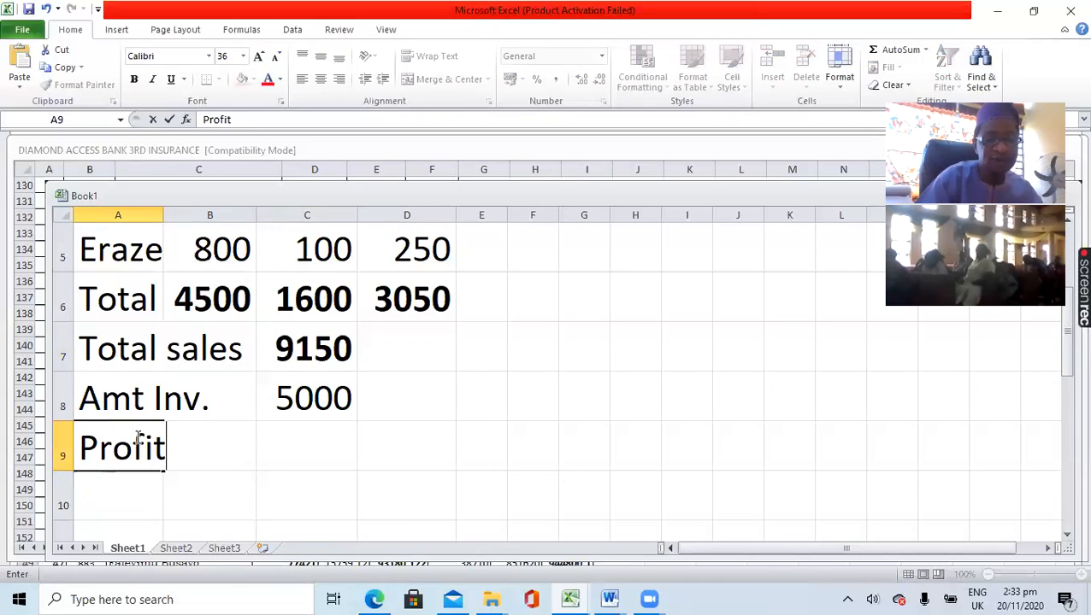
{"action": "left_click", "coordinate": [280, 454]}
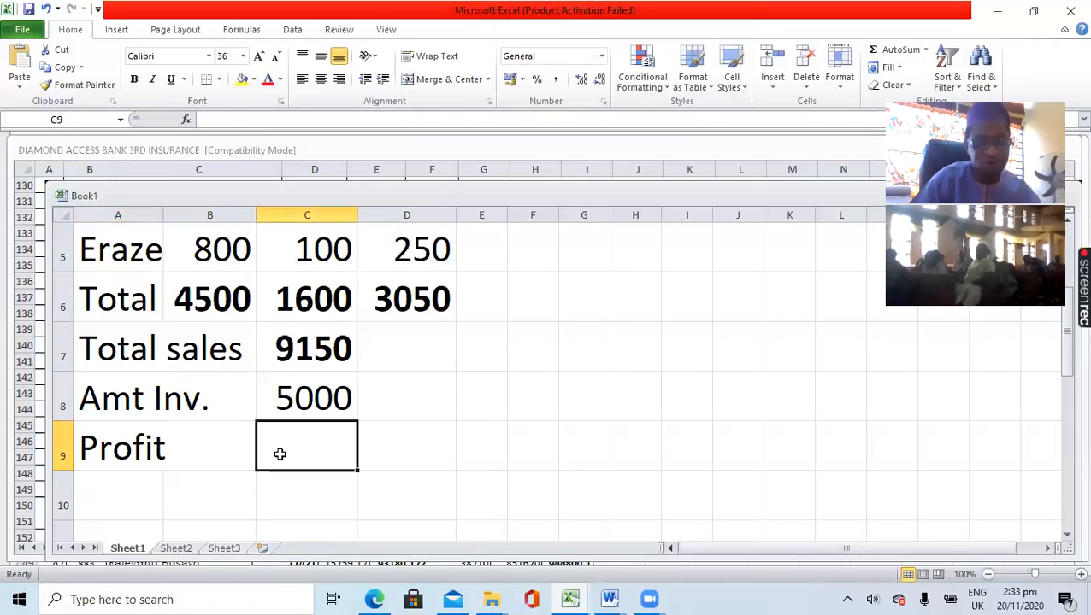
- Calculate the profit in cell D9 with the formula =C7-C8 and make the result bold
{"action": "key", "text": "Right"}
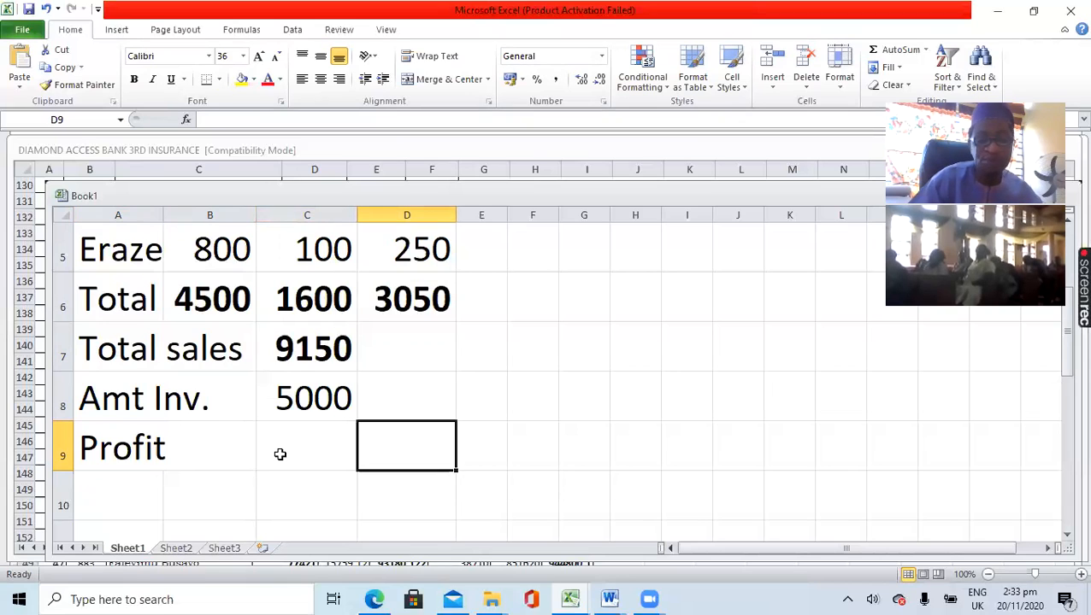
{"action": "type", "text": "="}
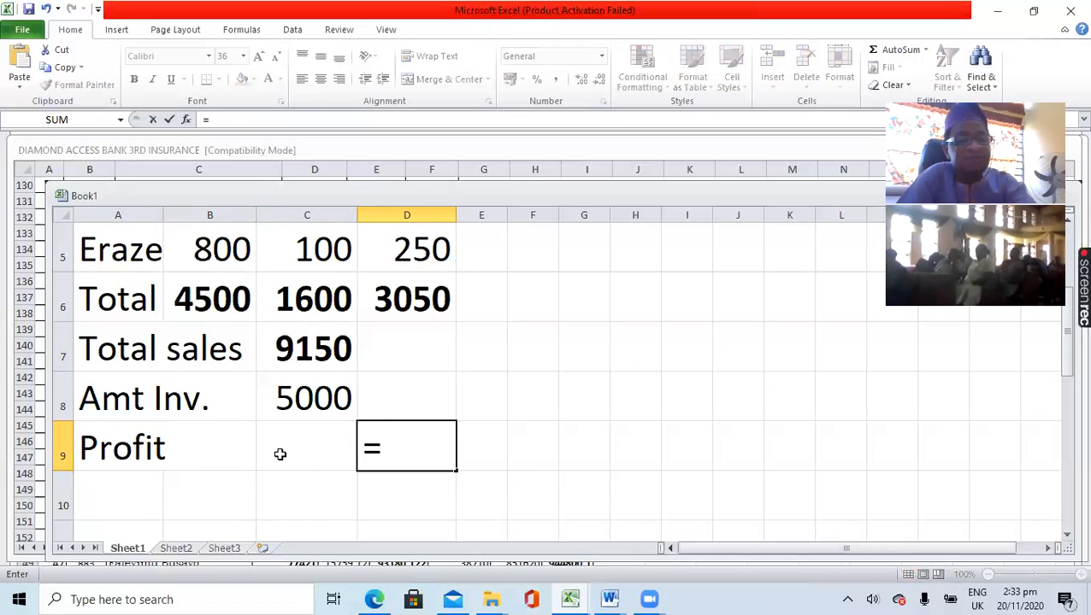
{"action": "left_click", "coordinate": [315, 351]}
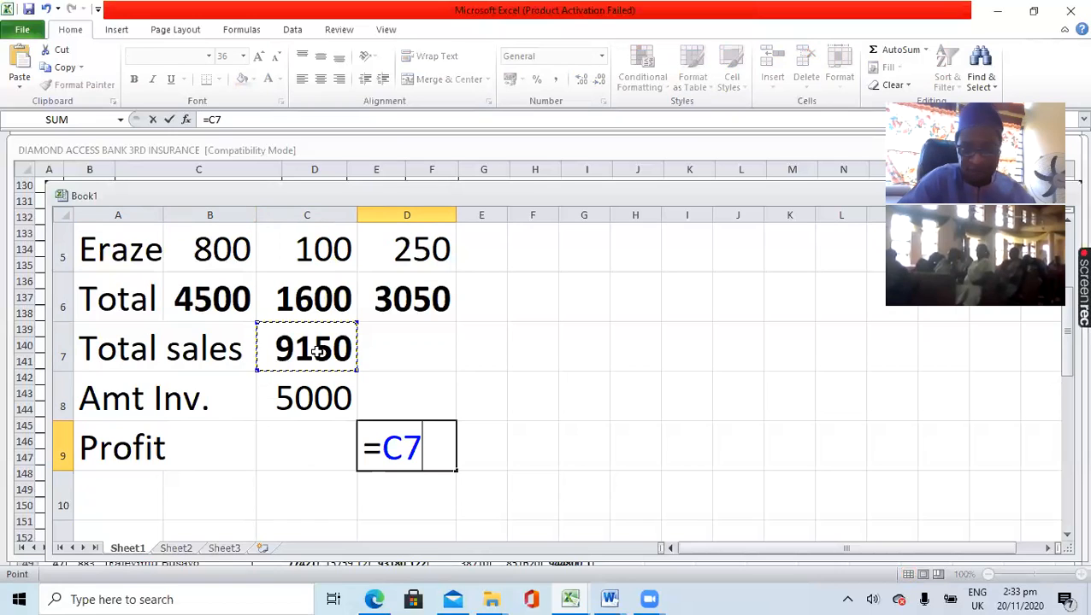
{"action": "type", "text": "-"}
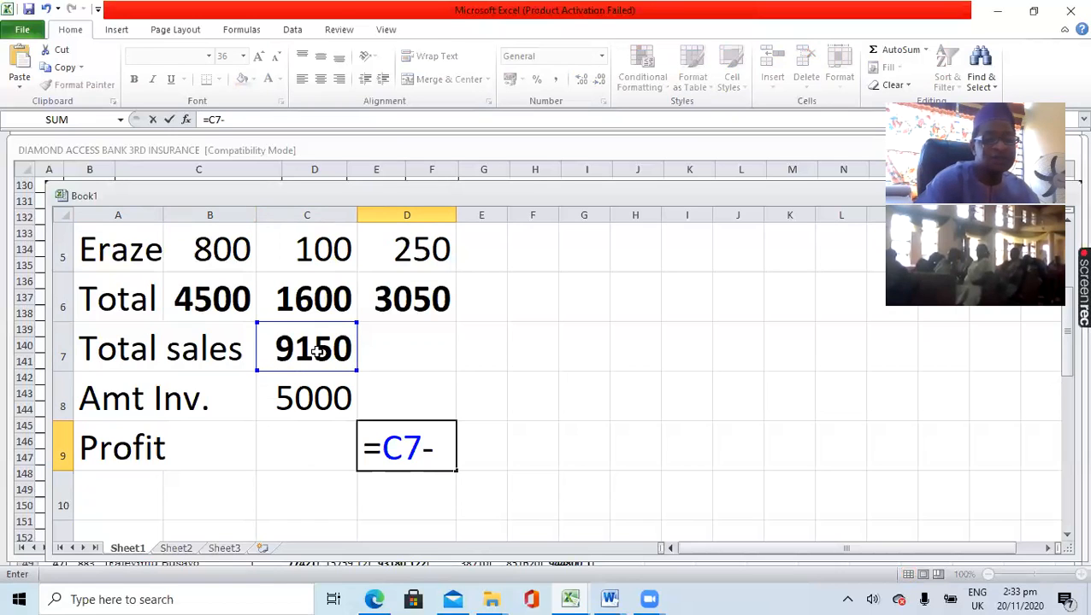
{"action": "left_click", "coordinate": [310, 395]}
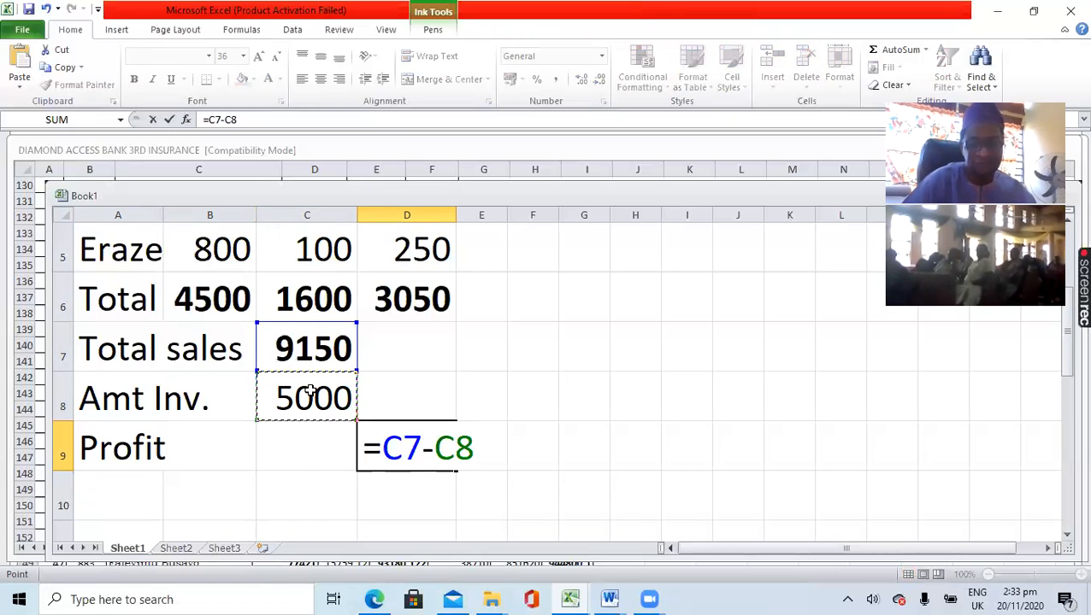
{"action": "key", "text": "Return"}
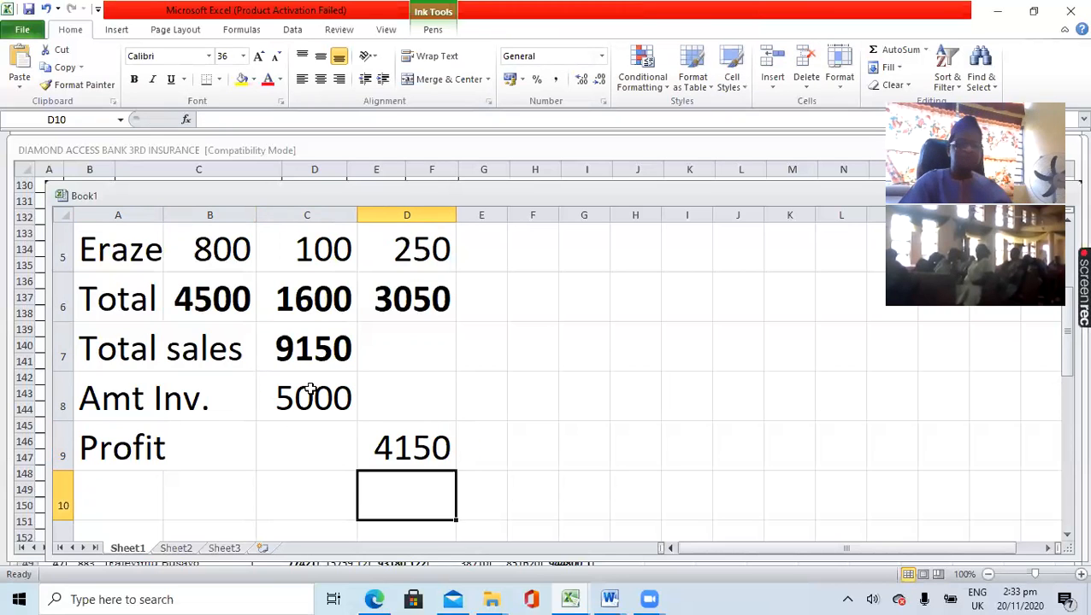
{"action": "left_click", "coordinate": [410, 459]}
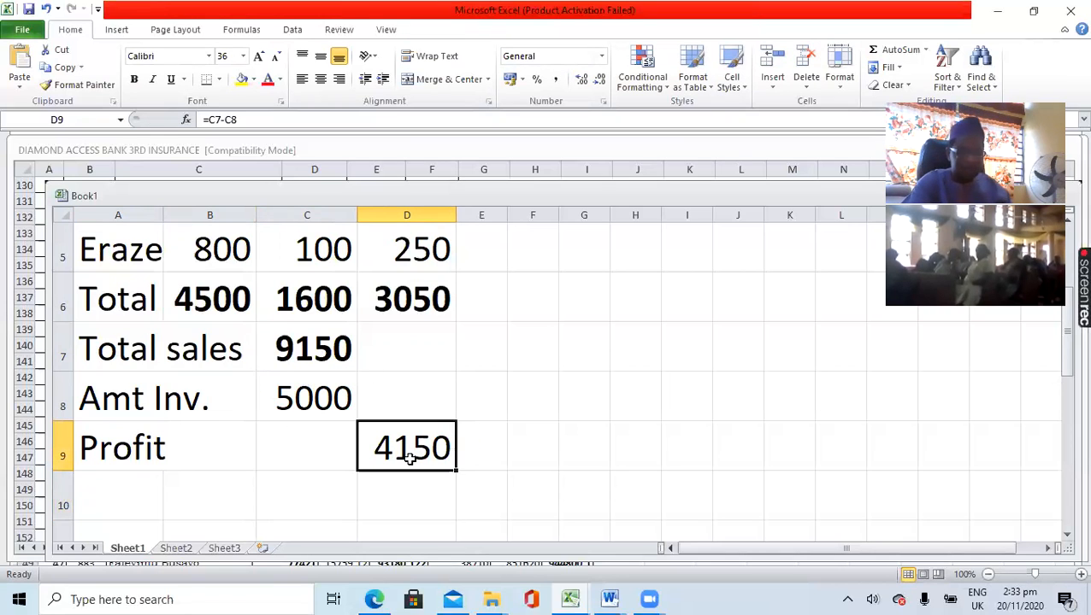
{"action": "key", "text": "ctrl+b"}
{"action": "left_click", "coordinate": [542, 460]}
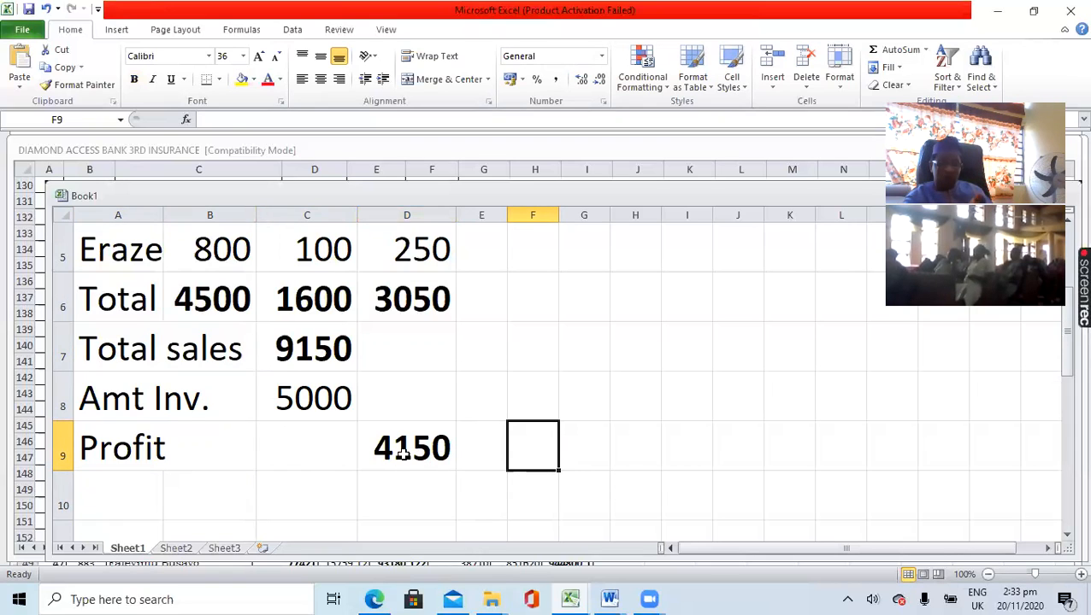
- Enter the label "Tithe" in cell A10 below the Profit row
{"action": "left_click", "coordinate": [137, 491]}
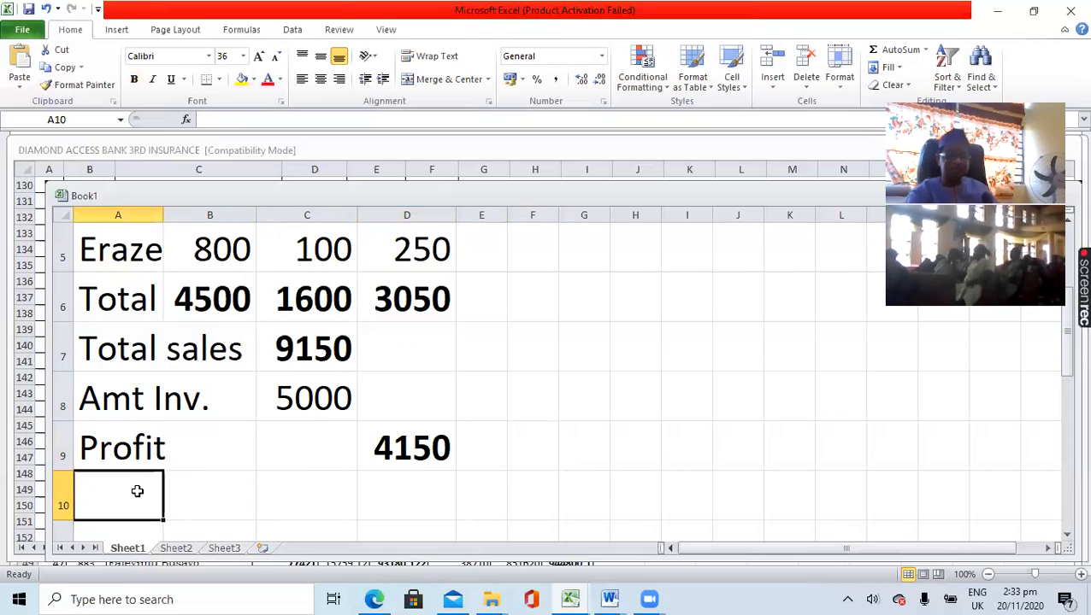
{"action": "type", "text": "Tithe"}
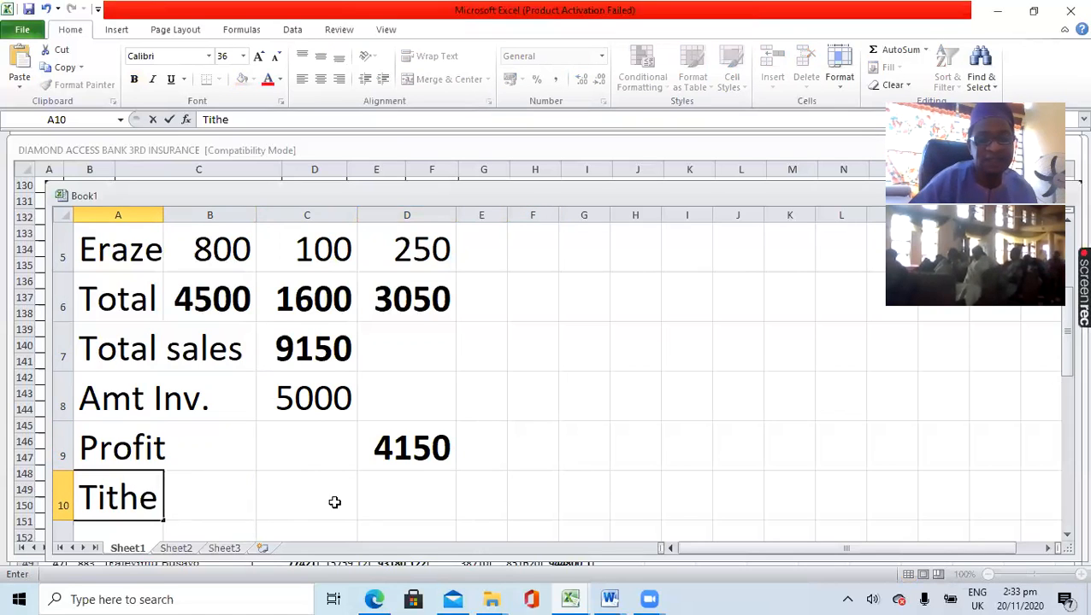
{"action": "left_click", "coordinate": [372, 497]}
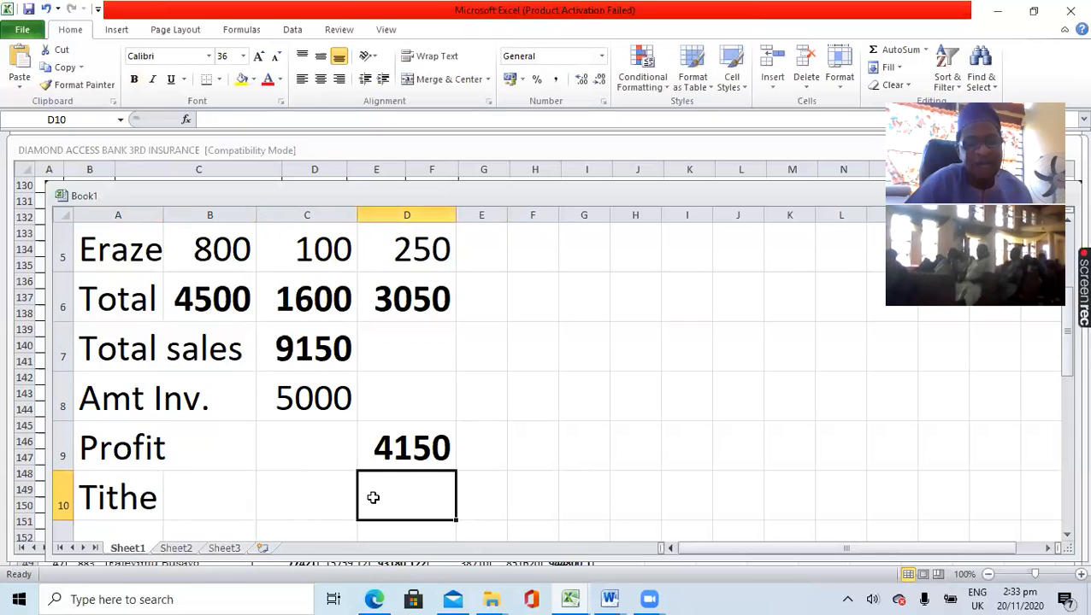
{"action": "left_click", "coordinate": [305, 505]}
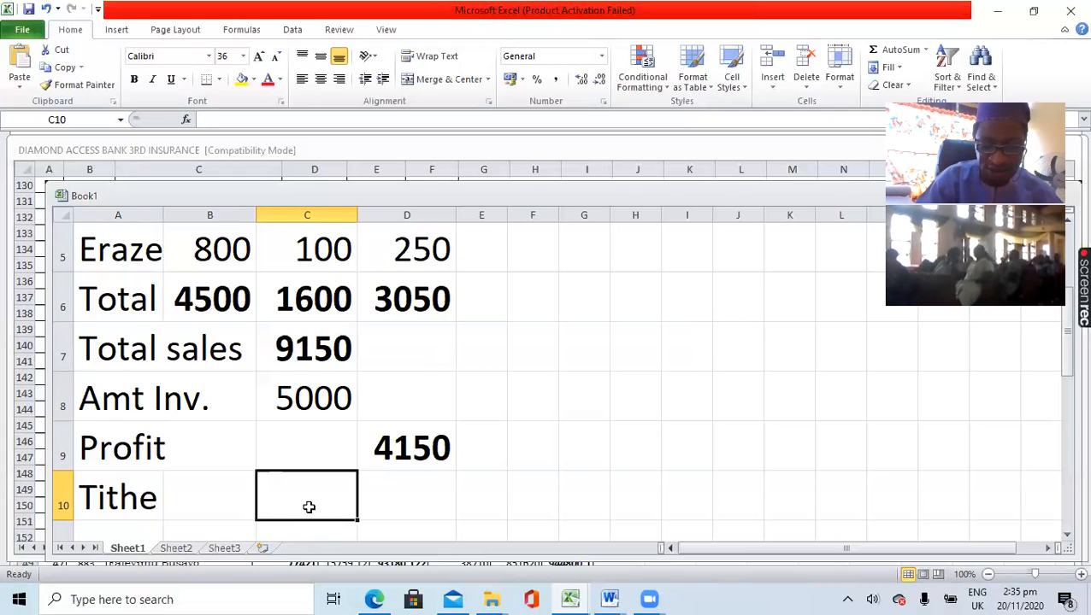
{"action": "type", "text": "0.1"}
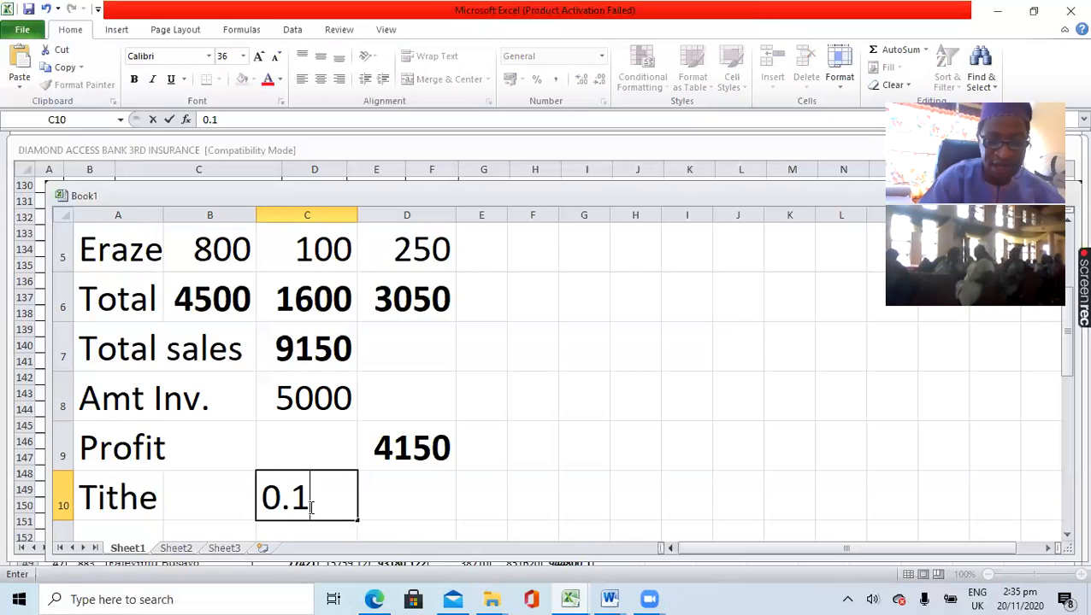
{"action": "type", "text": "*"}
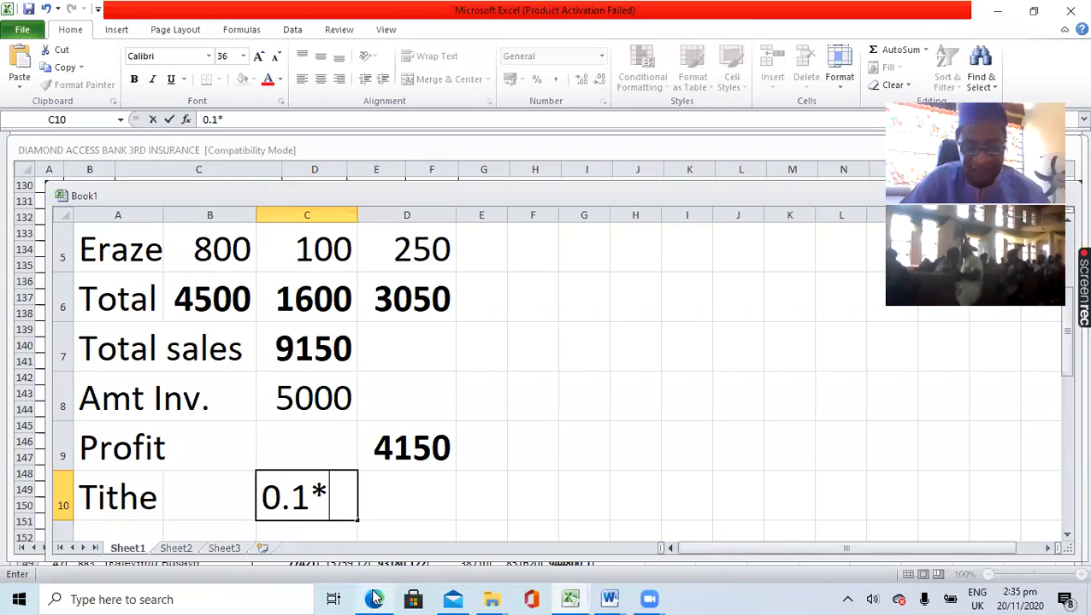
{"action": "mouse_move", "coordinate": [375, 598]}
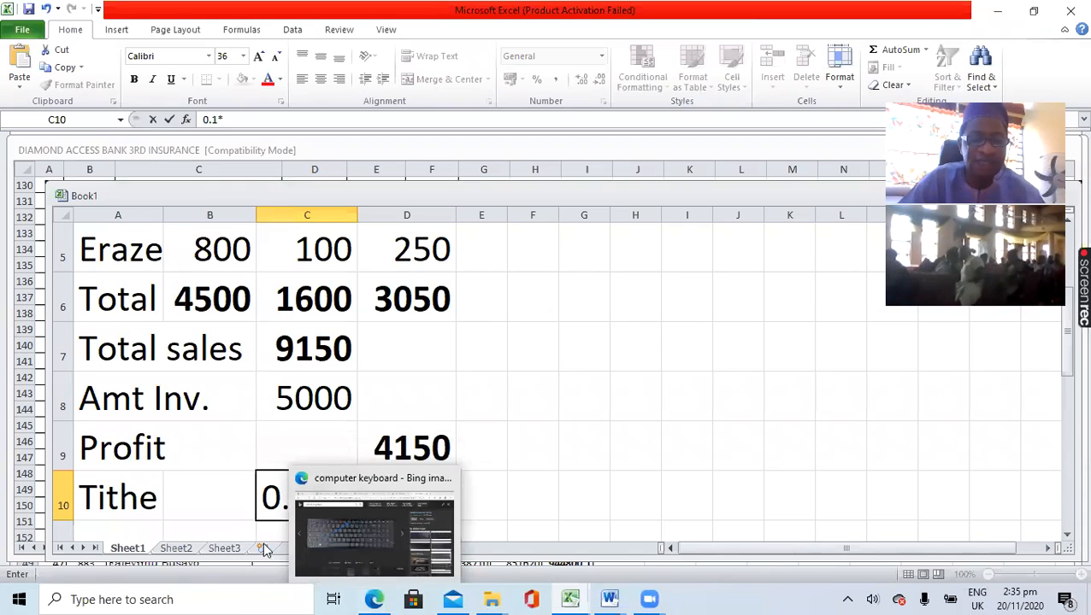
{"action": "left_click", "coordinate": [265, 428]}
{"action": "left_click", "coordinate": [314, 489]}
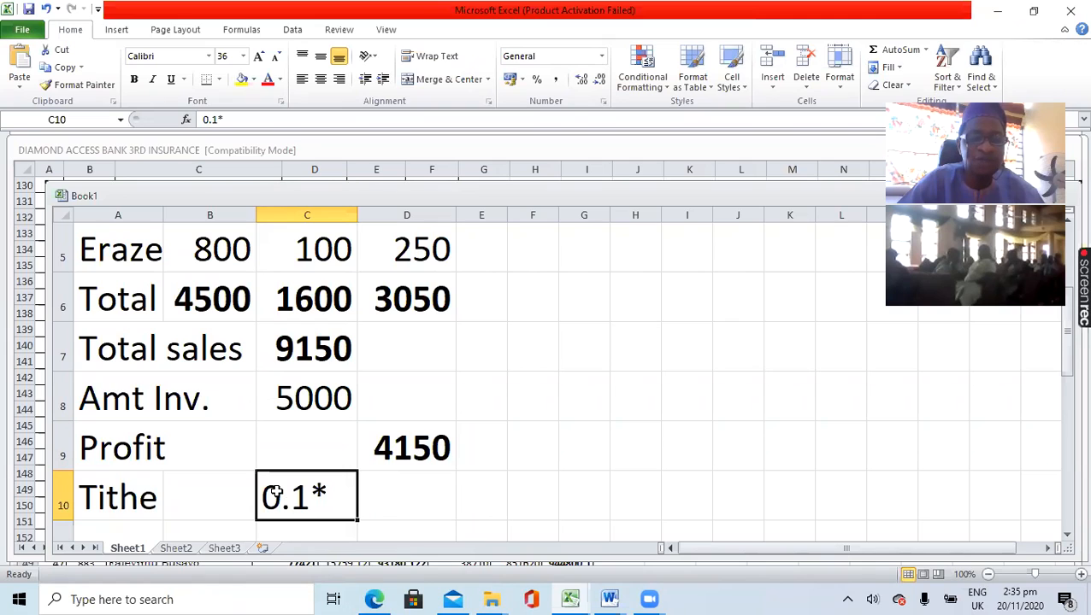
{"action": "key", "text": "Delete"}
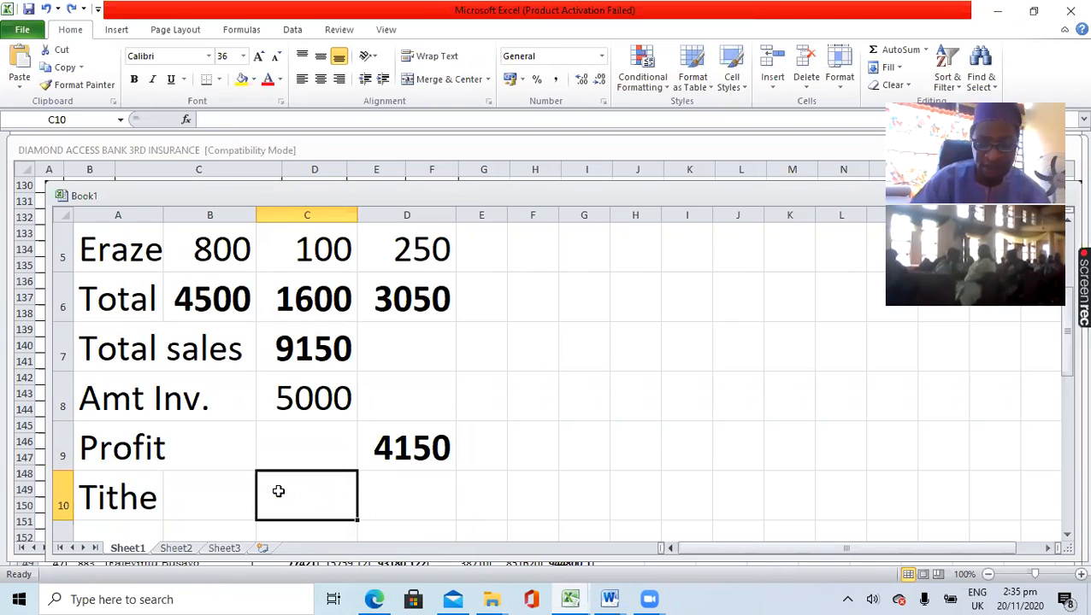
{"action": "type", "text": "0.1"}
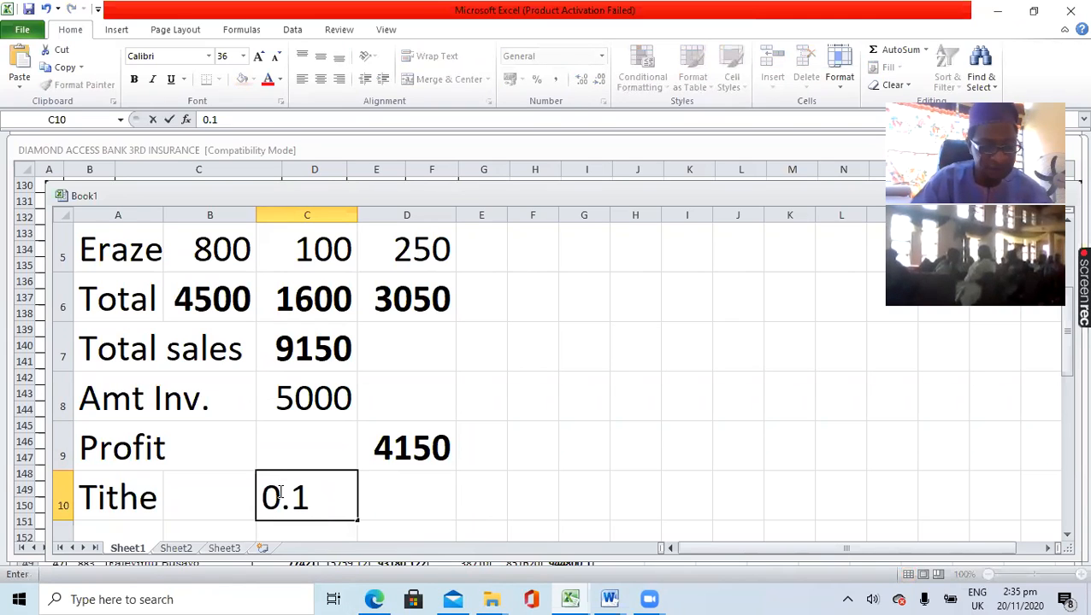
{"action": "type", "text": "*"}
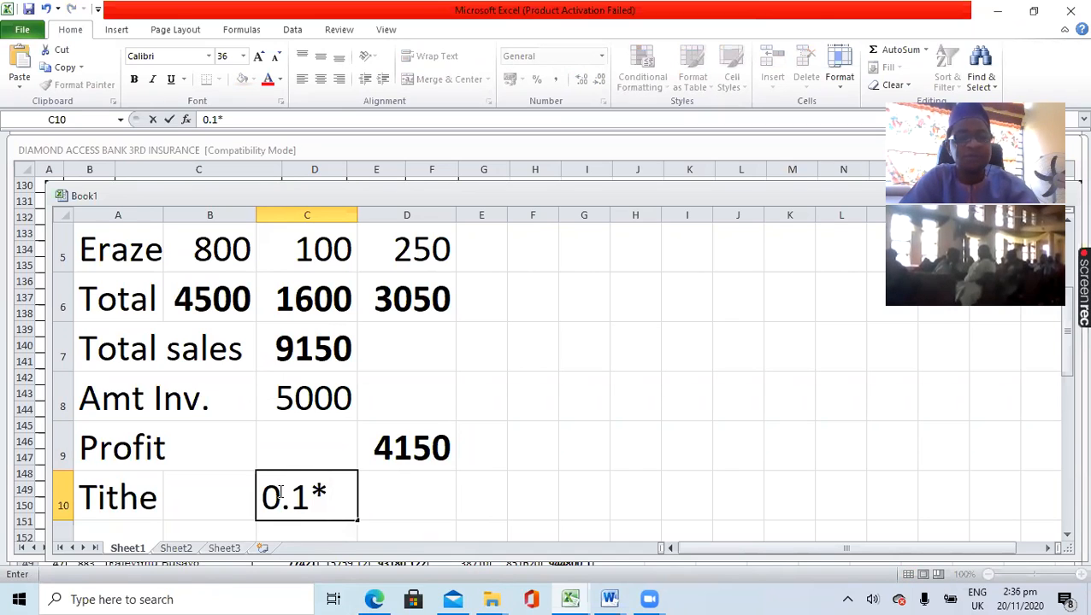
{"action": "left_click", "coordinate": [411, 446]}
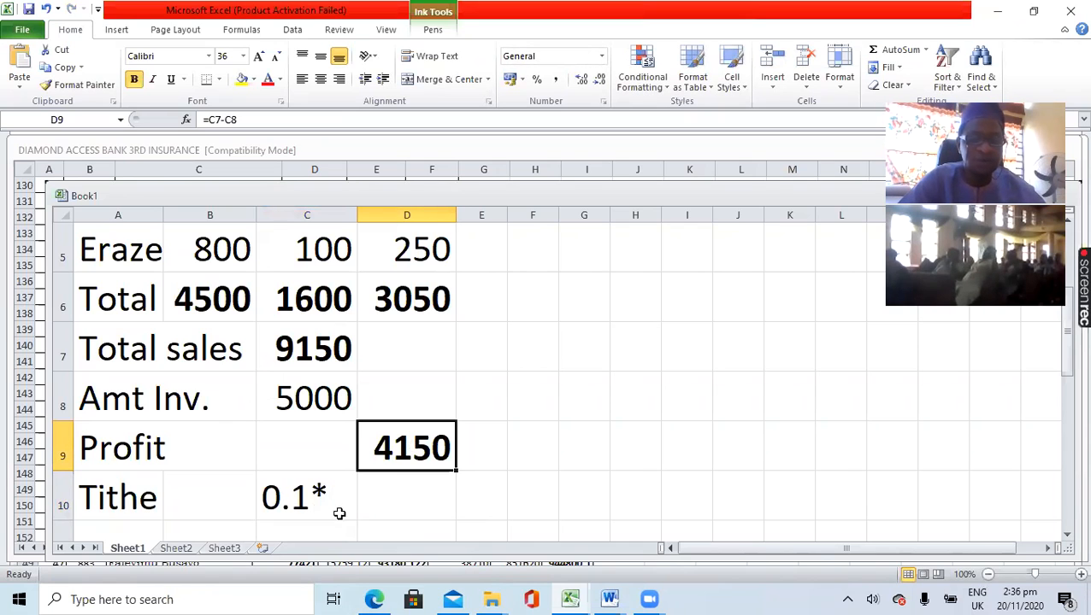
- Calculate the tithe as one tenth of the profit in cell C10 with the formula =0.1*D9
{"action": "left_click", "coordinate": [309, 501]}
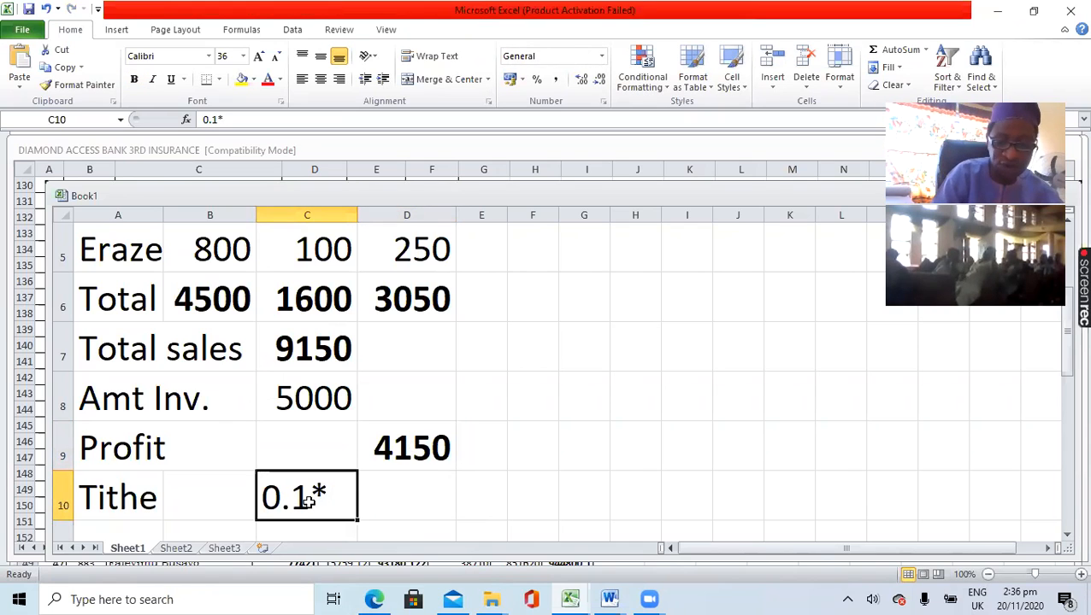
{"action": "type", "text": "="}
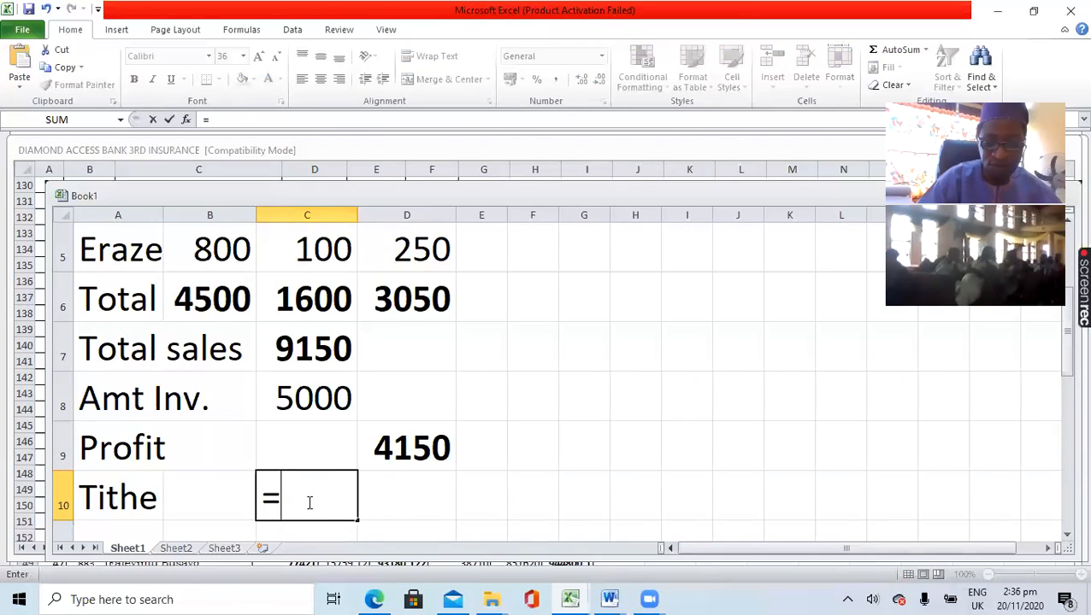
{"action": "type", "text": "0.1"}
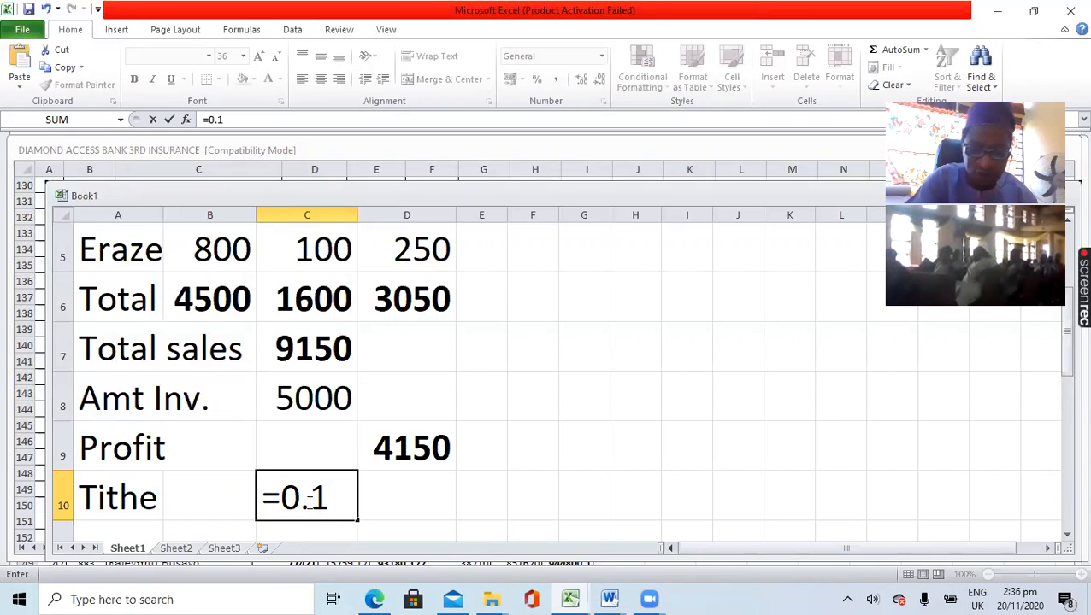
{"action": "type", "text": "*"}
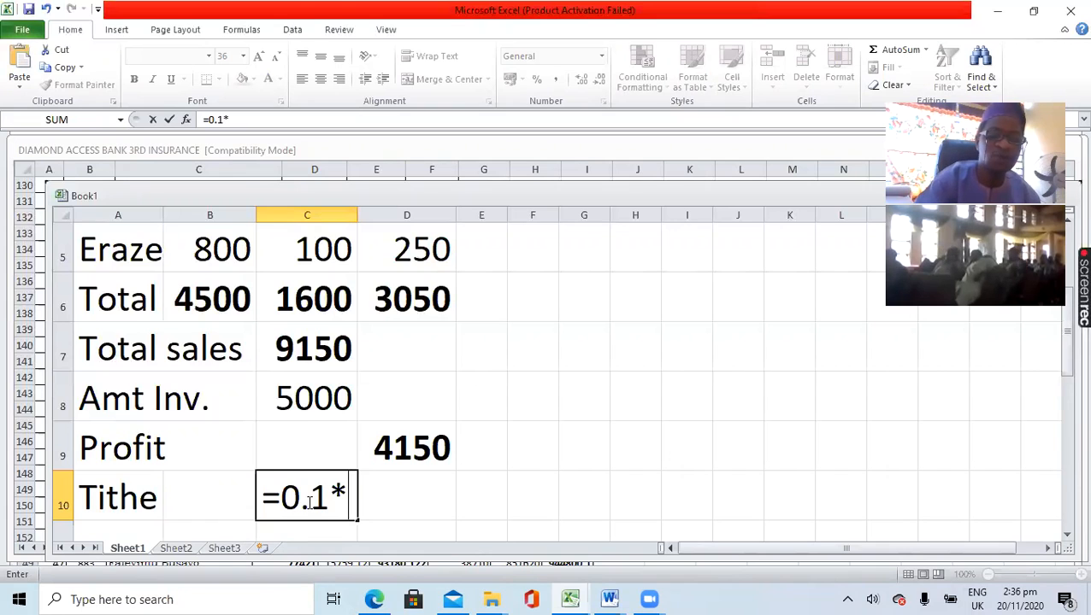
{"action": "left_click", "coordinate": [423, 456]}
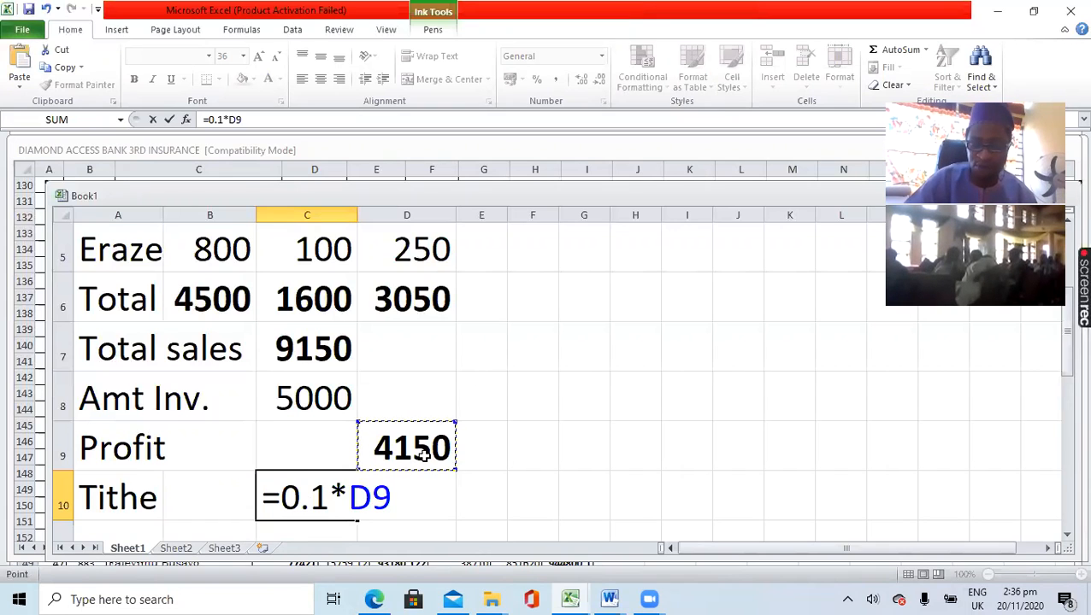
{"action": "key", "text": "Return"}
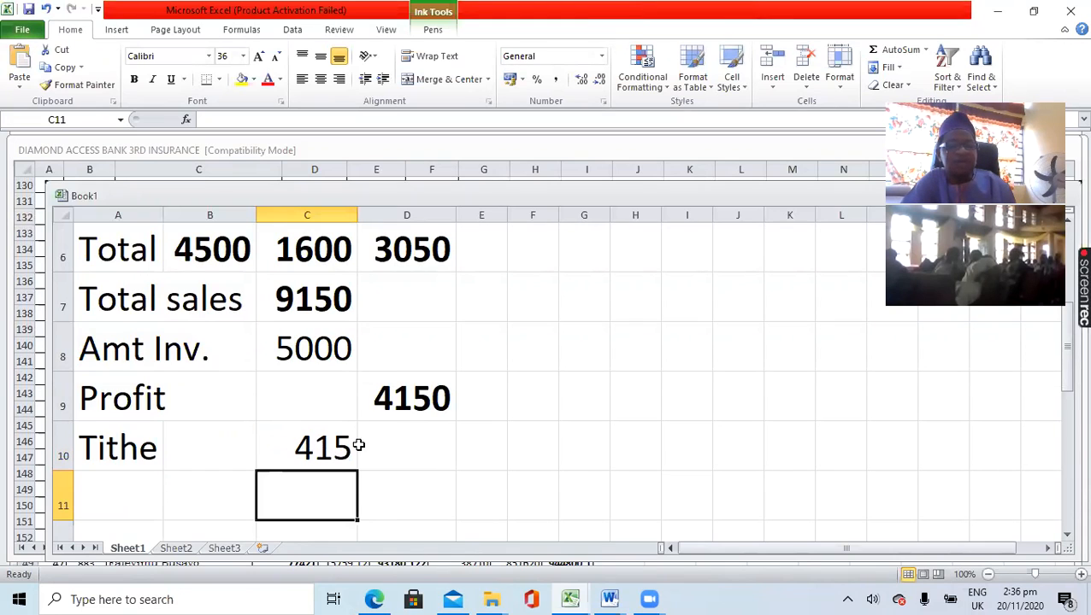
{"action": "left_click", "coordinate": [301, 448]}
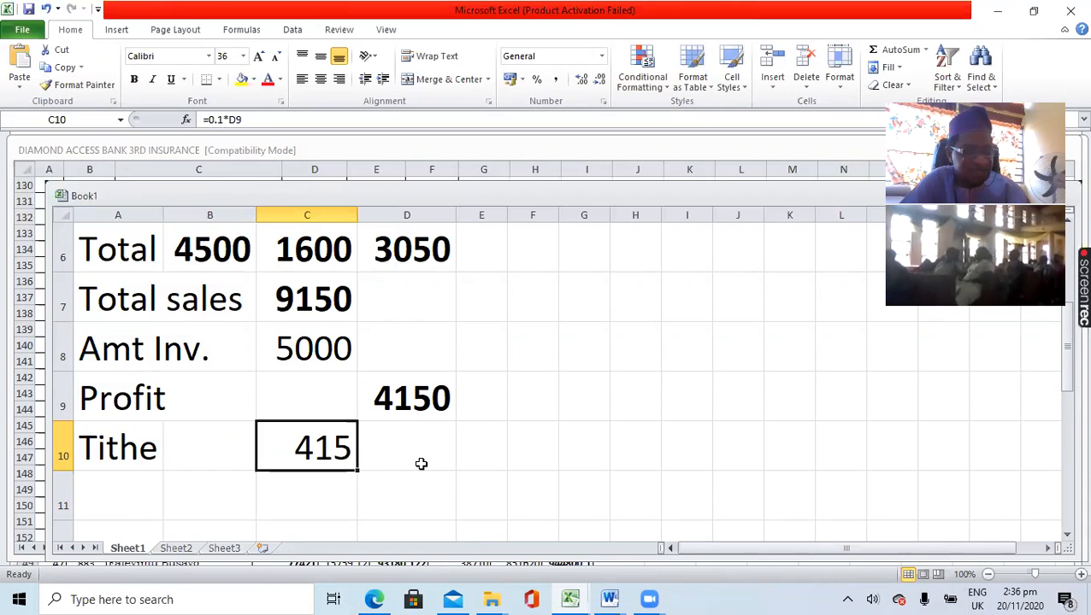
- Enter the label "Rem." in cell A11 below the Tithe row
{"action": "mouse_move", "coordinate": [450, 599]}
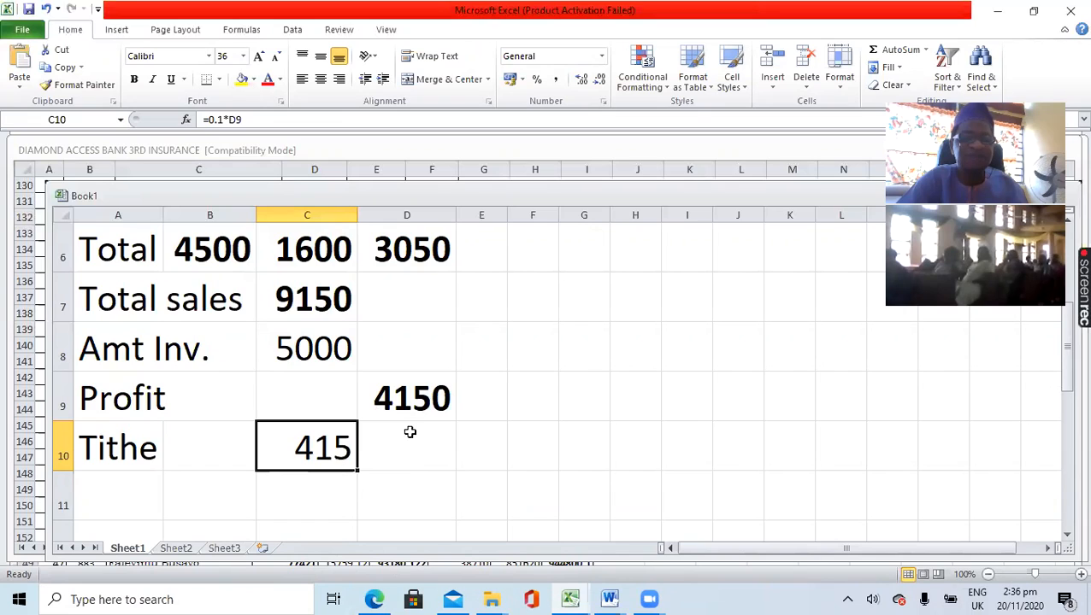
{"action": "left_click", "coordinate": [382, 497]}
{"action": "left_click", "coordinate": [115, 498]}
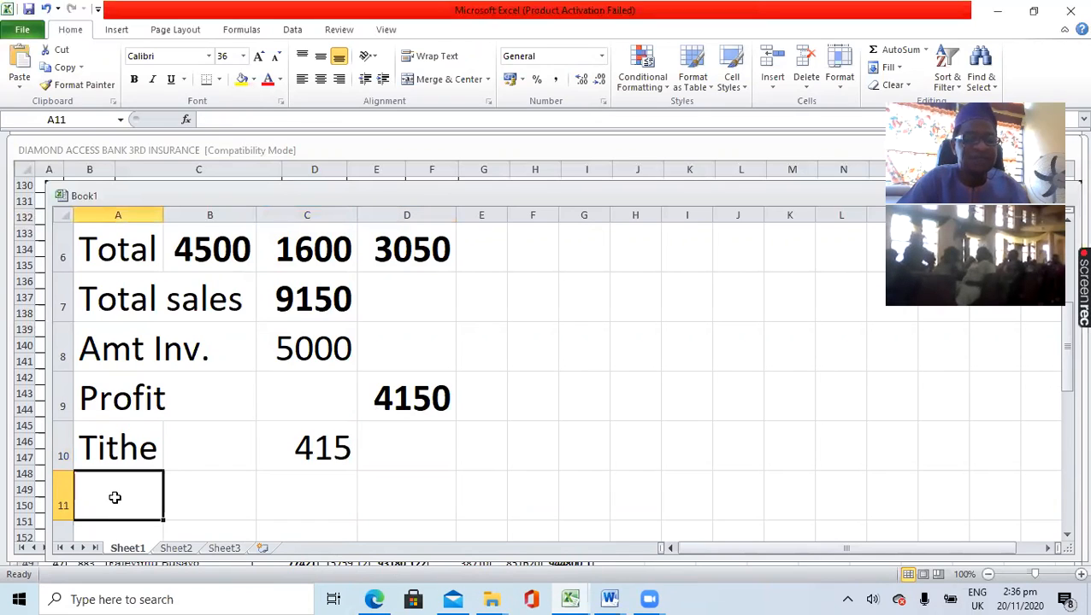
{"action": "type", "text": "Re"}
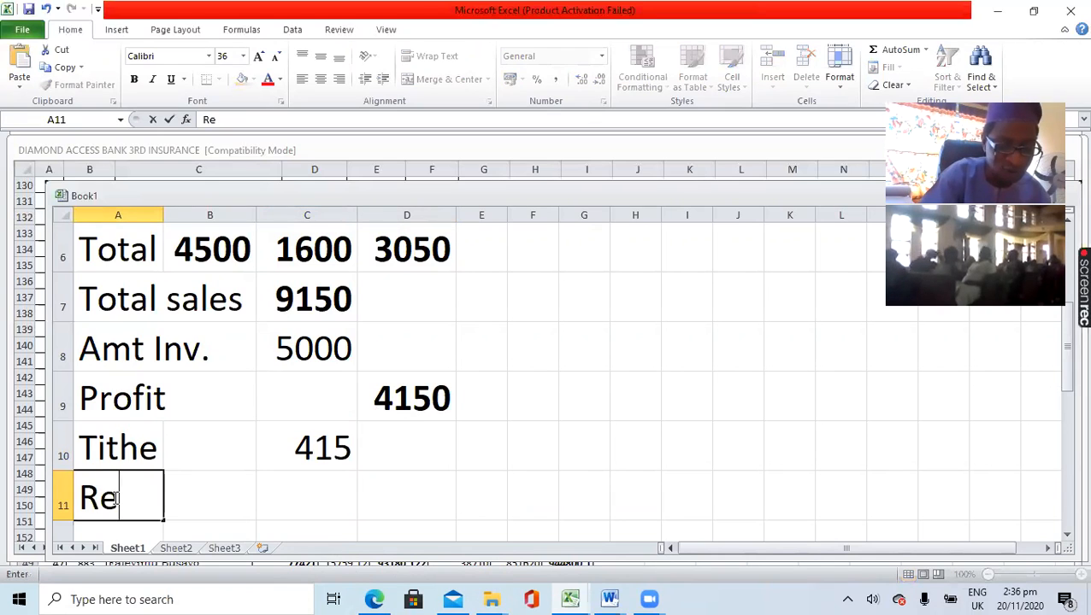
{"action": "type", "text": "m."}
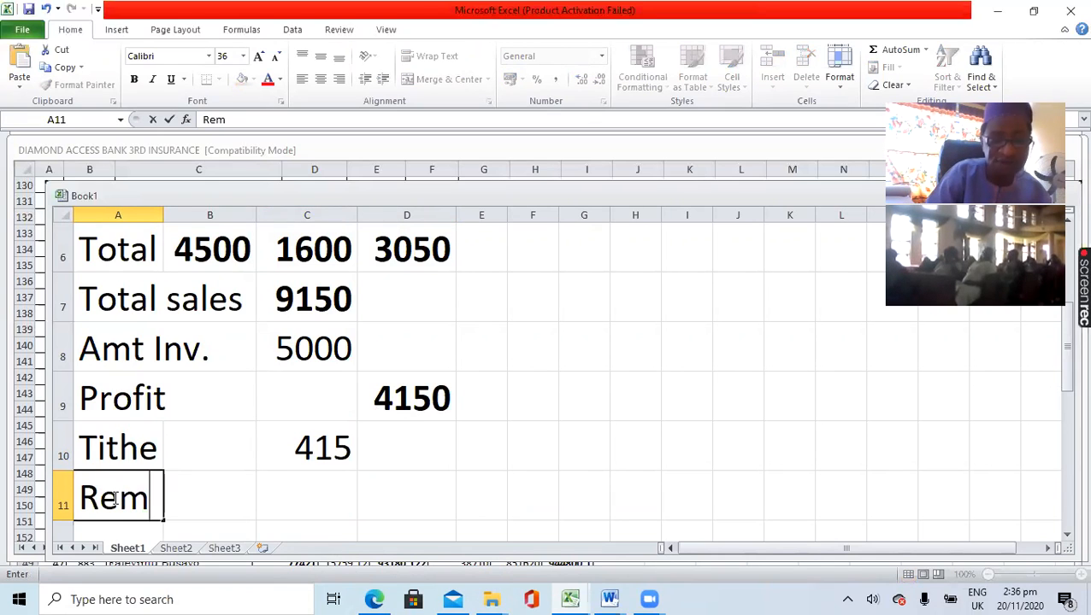
- Calculate the remainder after the tithe in cell D11 with the formula =D9-C10
{"action": "left_click", "coordinate": [391, 496]}
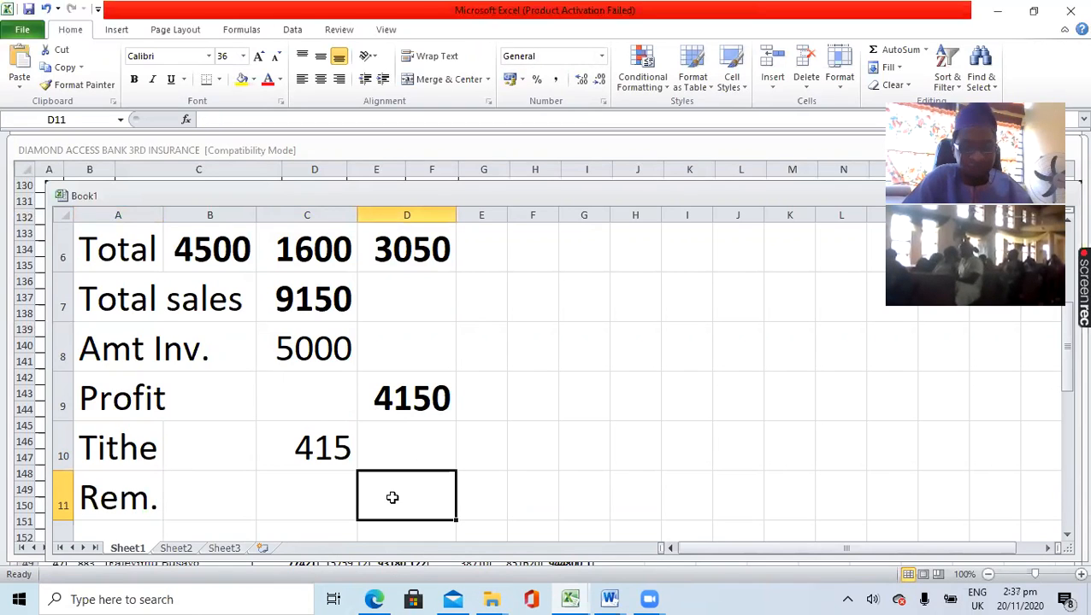
{"action": "type", "text": "="}
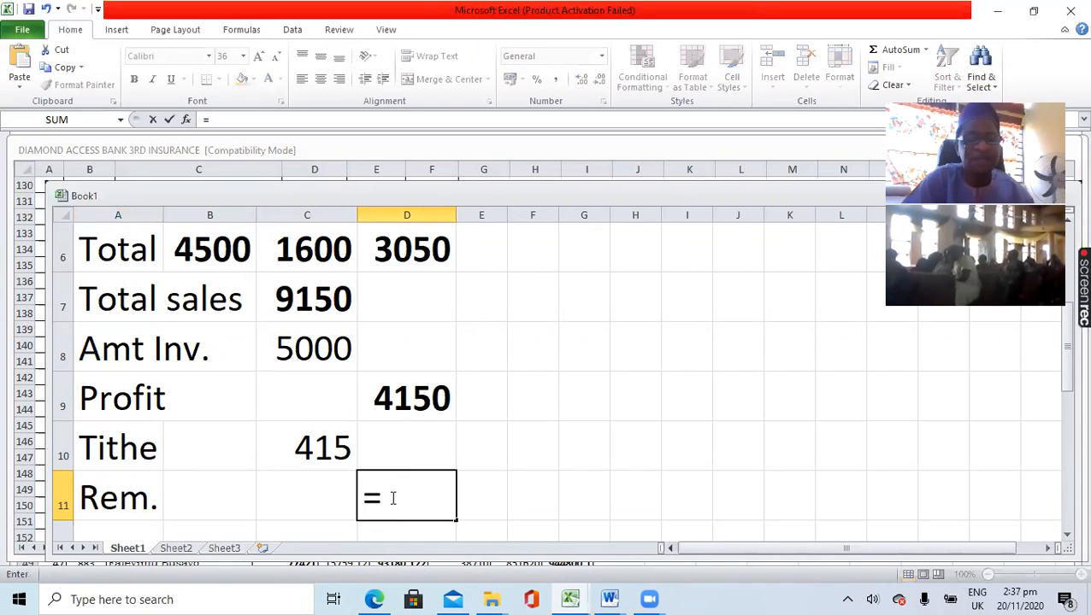
{"action": "left_click", "coordinate": [411, 401]}
{"action": "type", "text": "-"}
{"action": "left_click", "coordinate": [319, 446]}
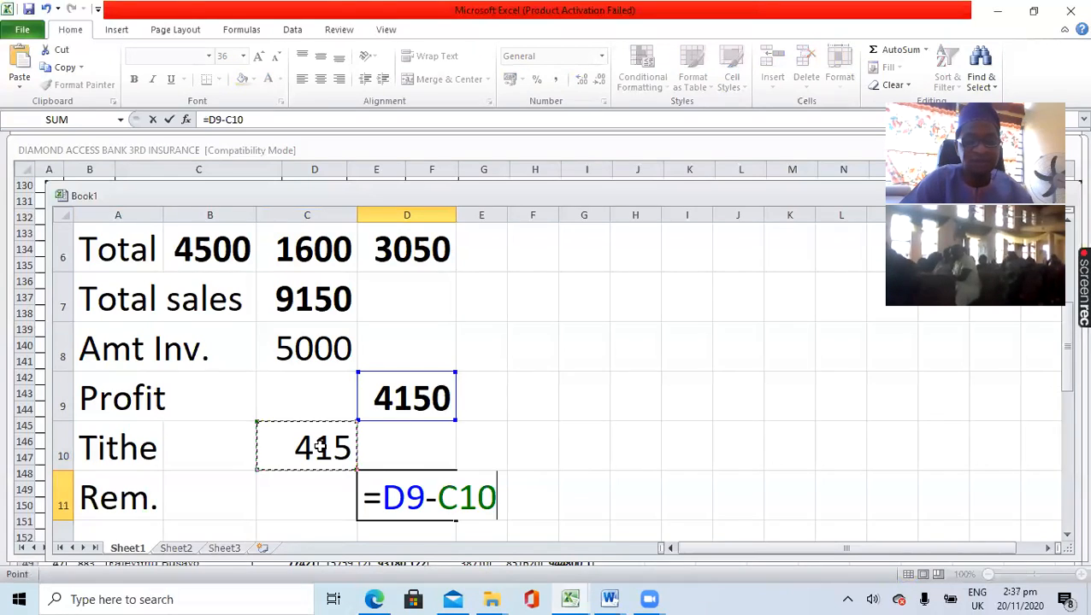
{"action": "key", "text": "Return"}
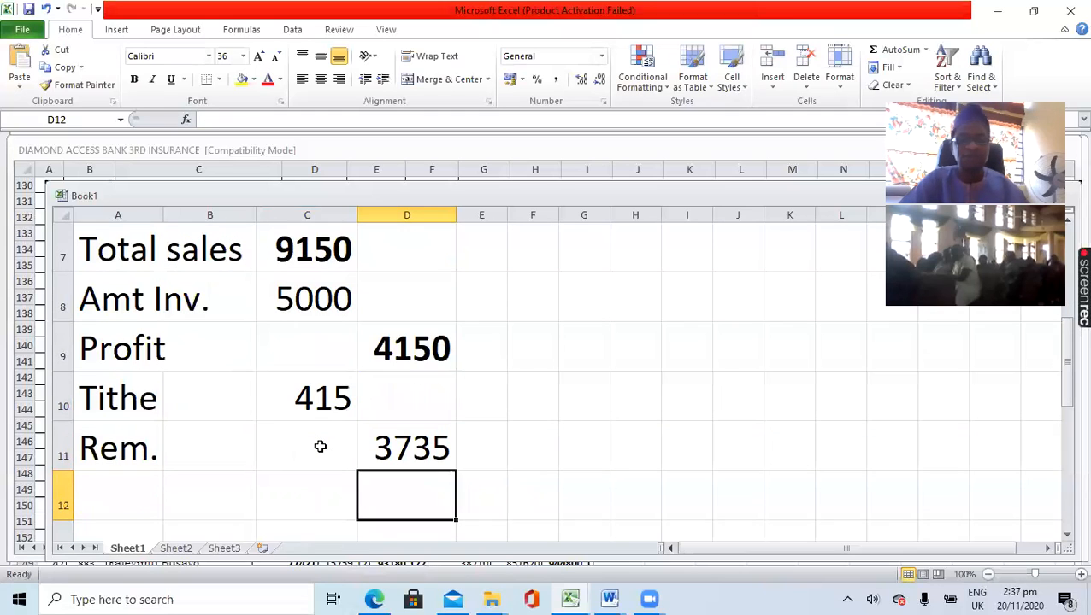
- Make the remainder value in cell D11 bold
{"action": "left_click", "coordinate": [410, 449]}
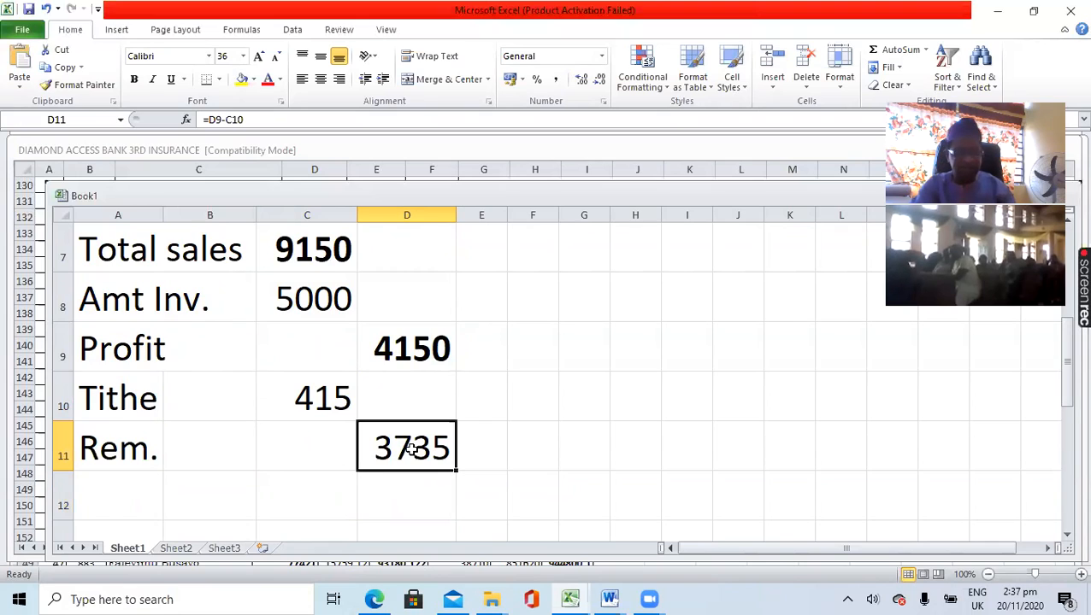
{"action": "key", "text": "ctrl+b"}
{"action": "left_click", "coordinate": [410, 504]}
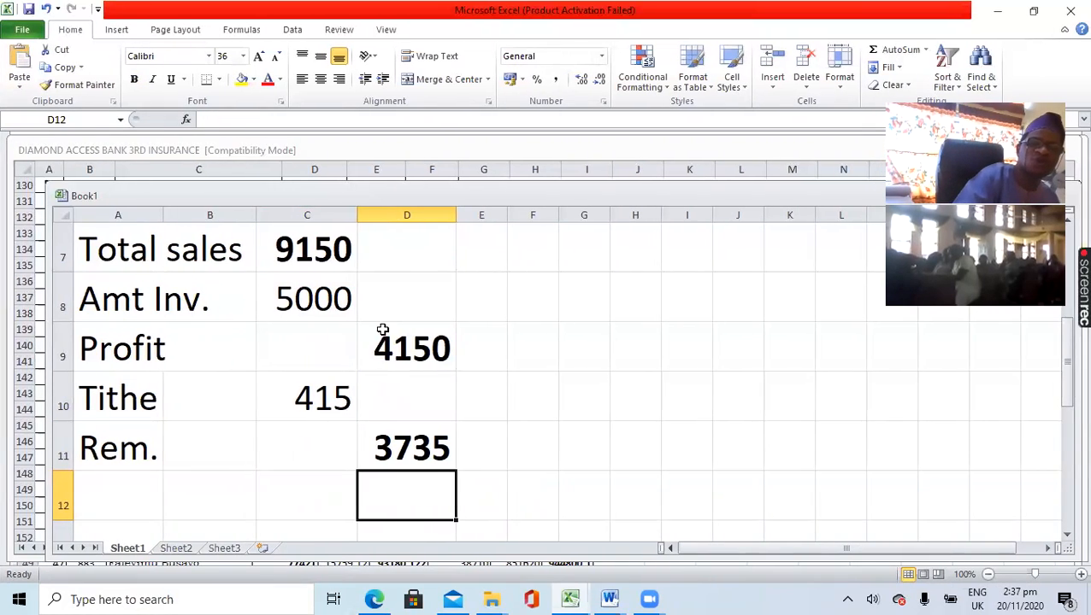
- Review the sales record from the item and day rows through to the tithe and remainder
{"action": "scroll", "coordinate": [382, 331], "scroll_direction": "up", "scroll_amount": 2}
{"action": "scroll", "coordinate": [382, 334], "scroll_direction": "down", "scroll_amount": 3}
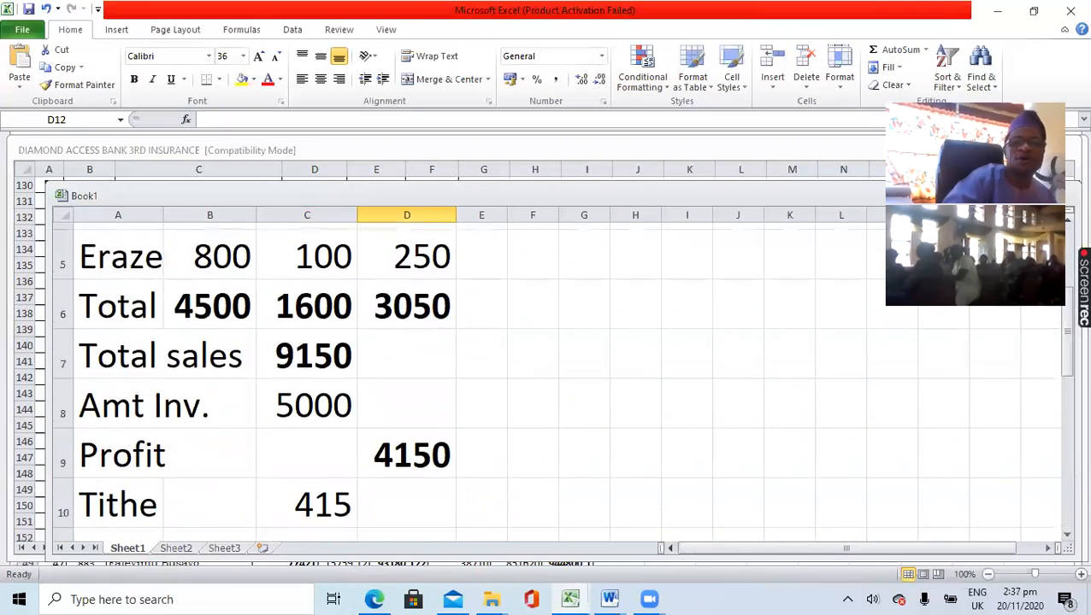
{"action": "scroll", "coordinate": [382, 329], "scroll_direction": "down", "scroll_amount": 1}
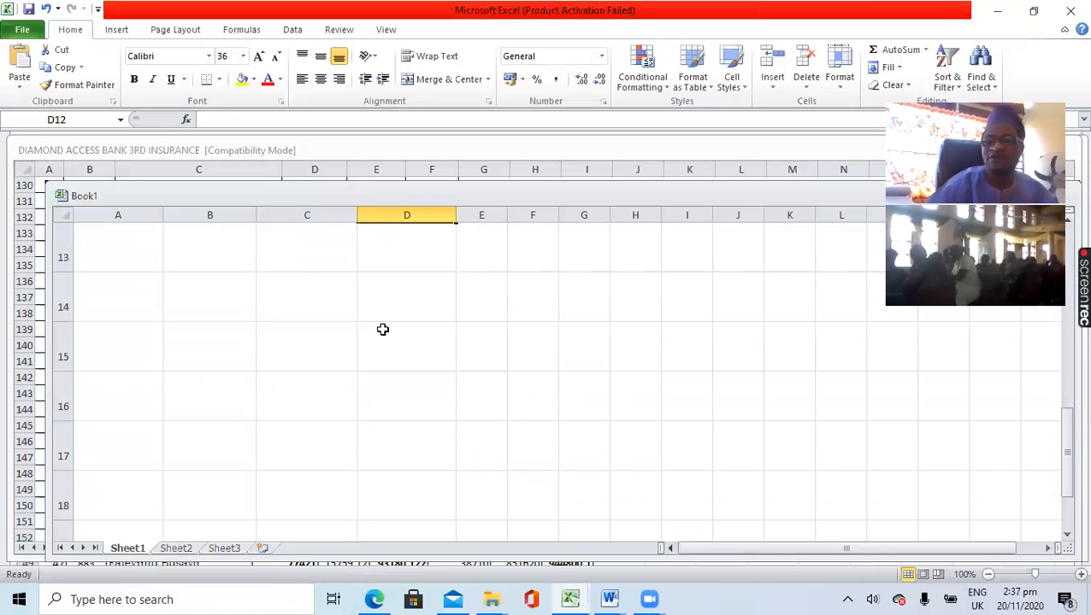
{"action": "scroll", "coordinate": [382, 329], "scroll_direction": "up", "scroll_amount": 4}
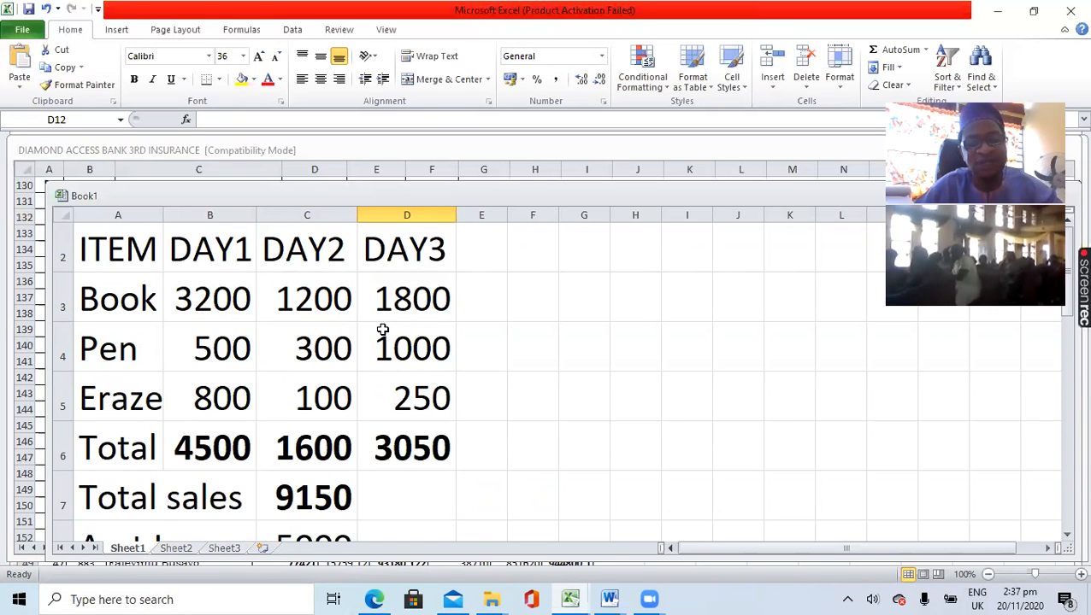
{"action": "scroll", "coordinate": [382, 330], "scroll_direction": "down", "scroll_amount": 1}
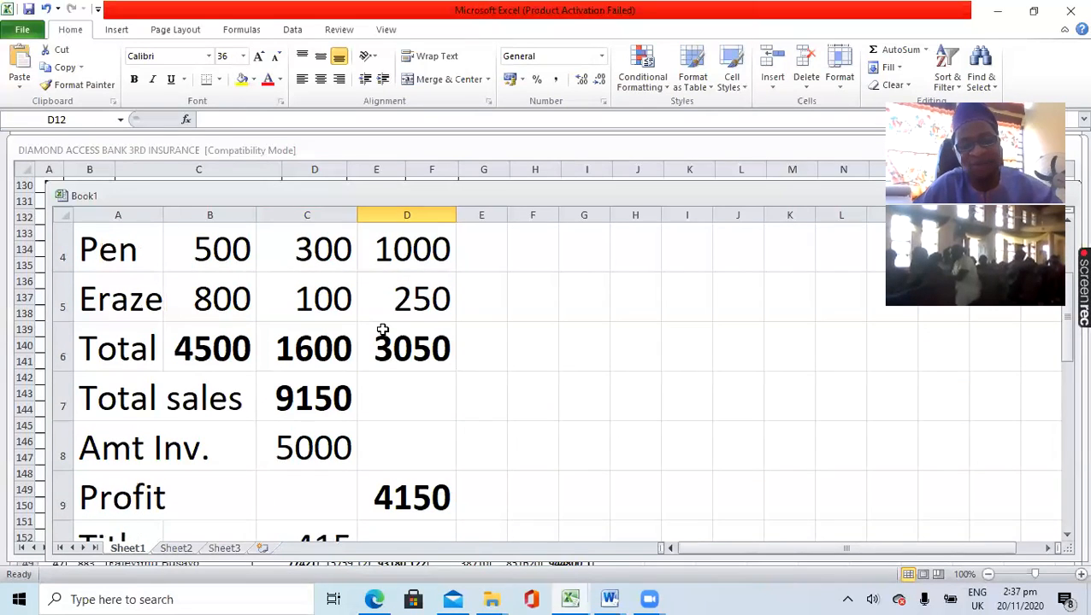
{"action": "scroll", "coordinate": [382, 330], "scroll_direction": "down", "scroll_amount": 2}
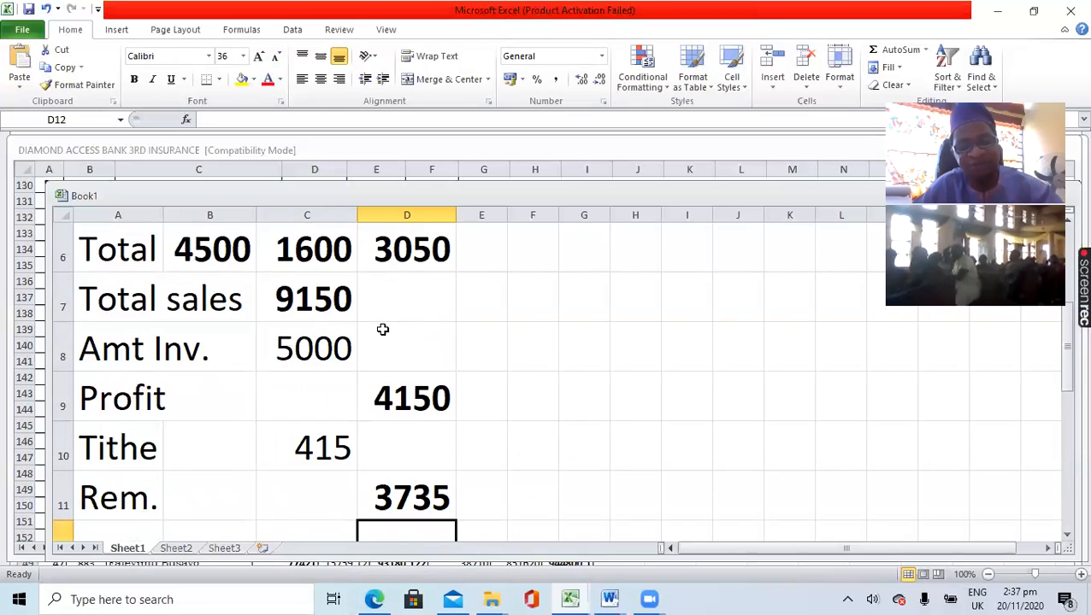
{"action": "scroll", "coordinate": [382, 330], "scroll_direction": "down", "scroll_amount": 1}
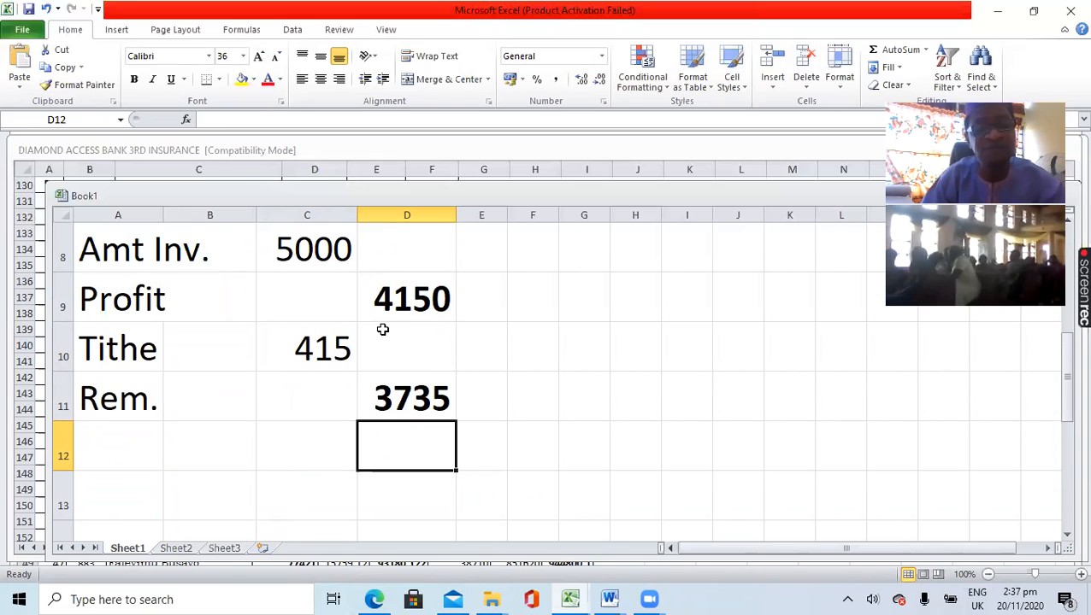
{"action": "scroll", "coordinate": [382, 330], "scroll_direction": "up", "scroll_amount": 1}
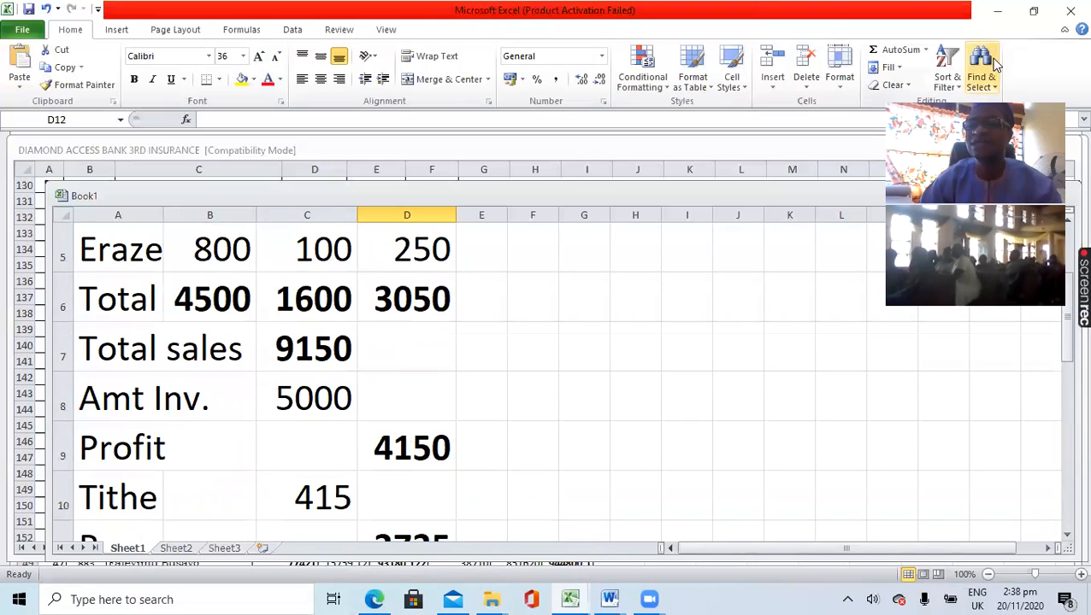
{"action": "left_click", "coordinate": [1078, 30]}
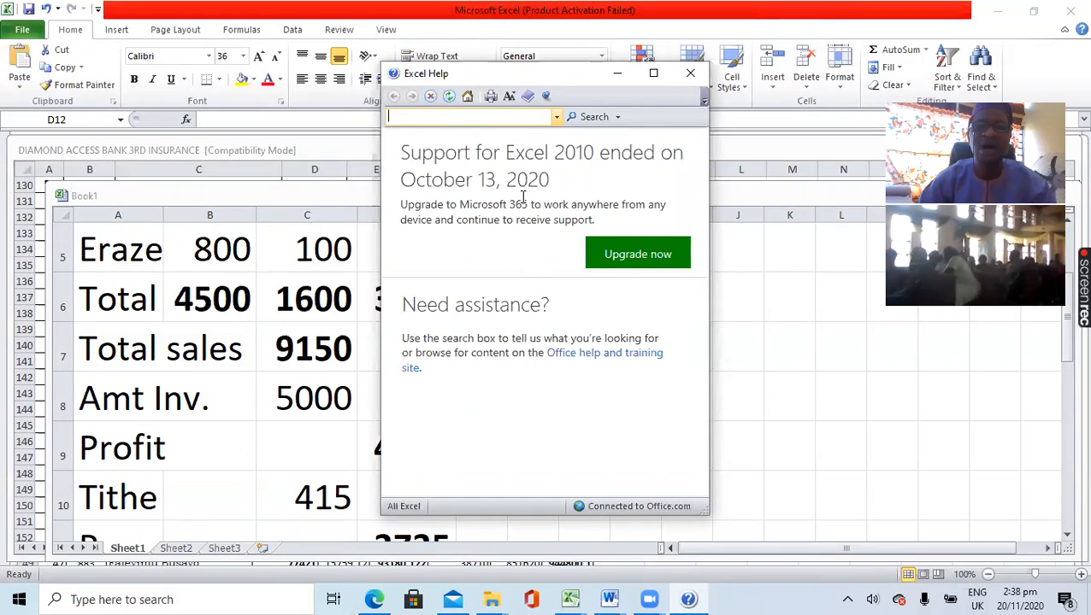
{"action": "left_click", "coordinate": [689, 77]}
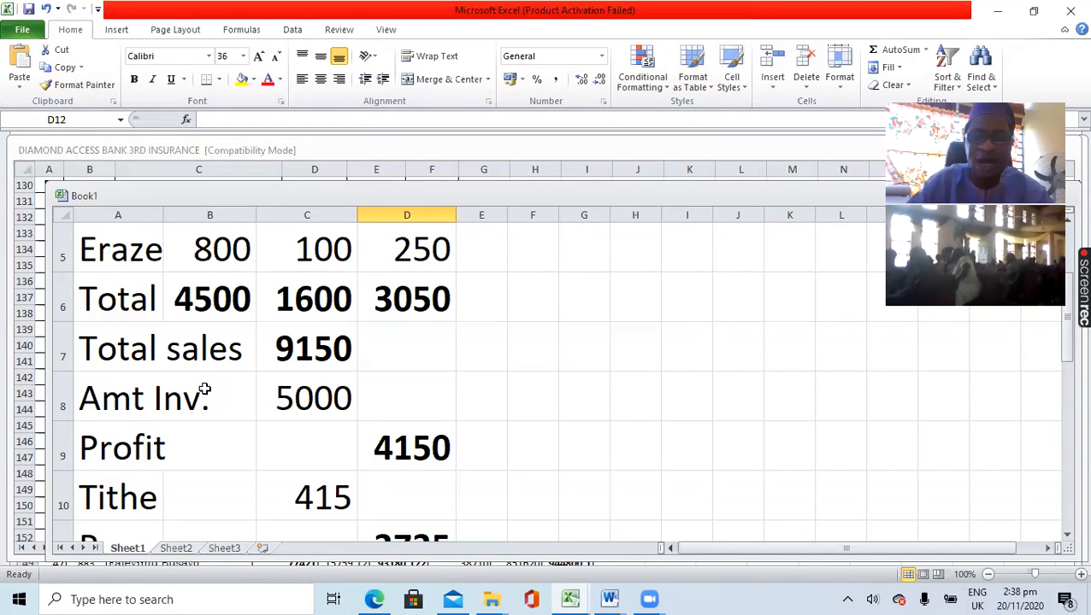
{"action": "scroll", "coordinate": [241, 424], "scroll_direction": "down", "scroll_amount": 1}
{"action": "scroll", "coordinate": [242, 424], "scroll_direction": "down", "scroll_amount": 1}
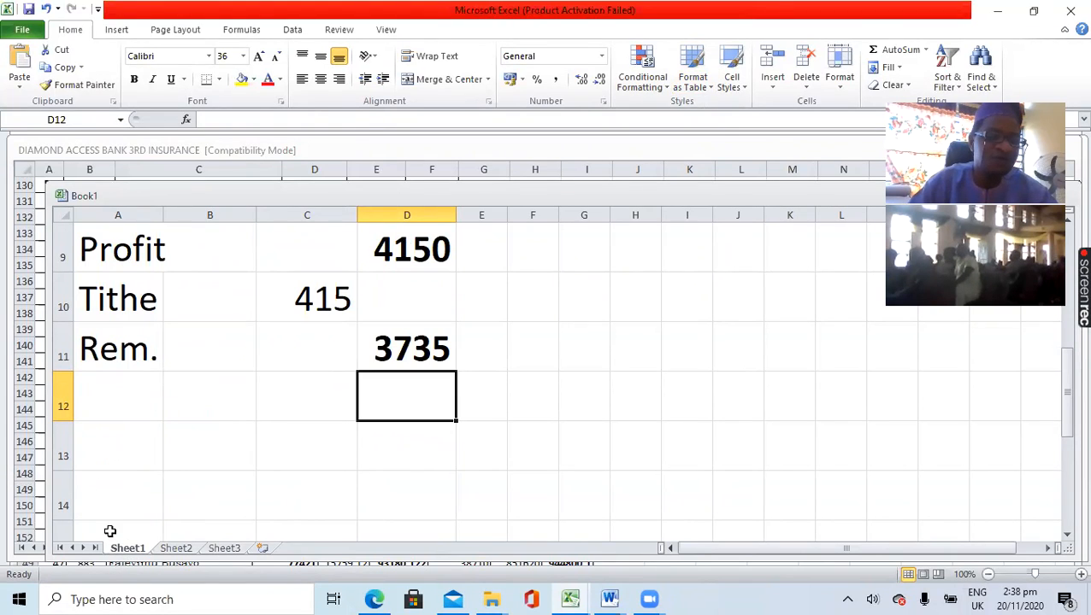
- View Sheet2 and Sheet3 of the workbook, and insert a new worksheet after Sheet3
{"action": "left_click", "coordinate": [171, 549]}
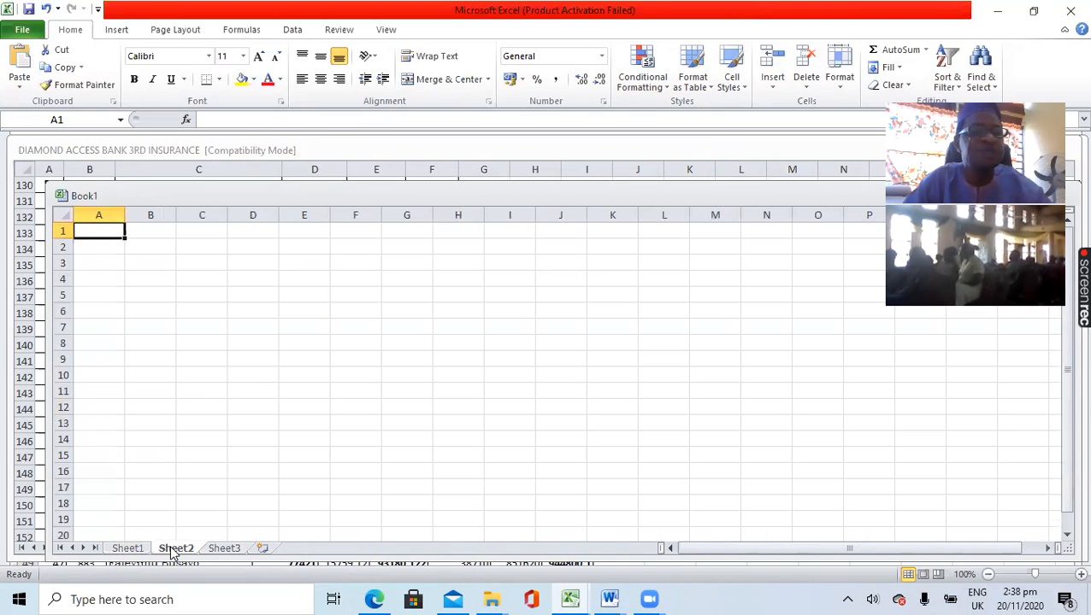
{"action": "left_click", "coordinate": [133, 549]}
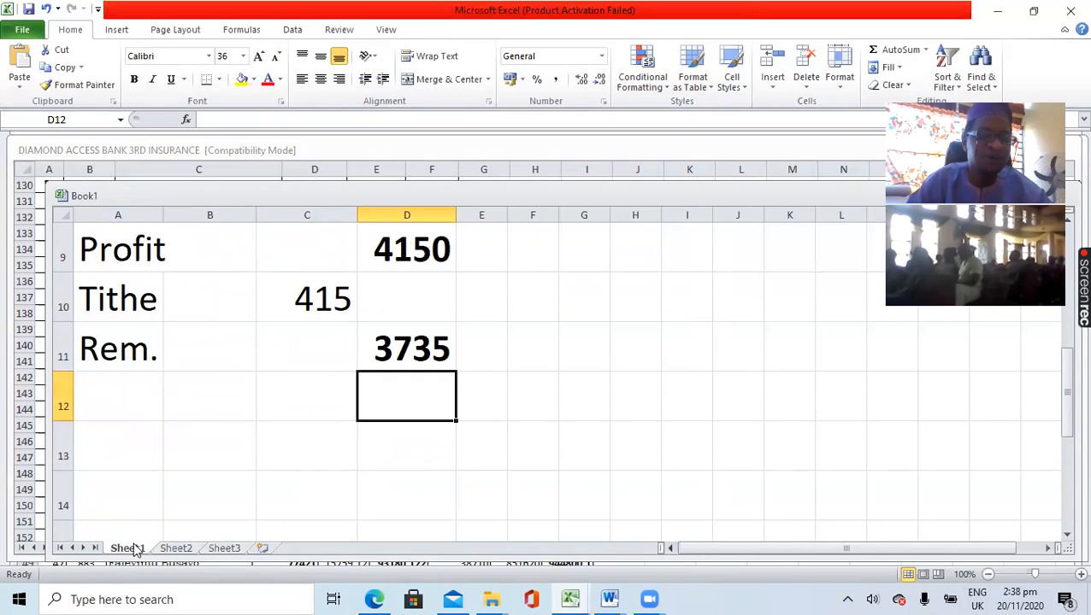
{"action": "left_click", "coordinate": [181, 549]}
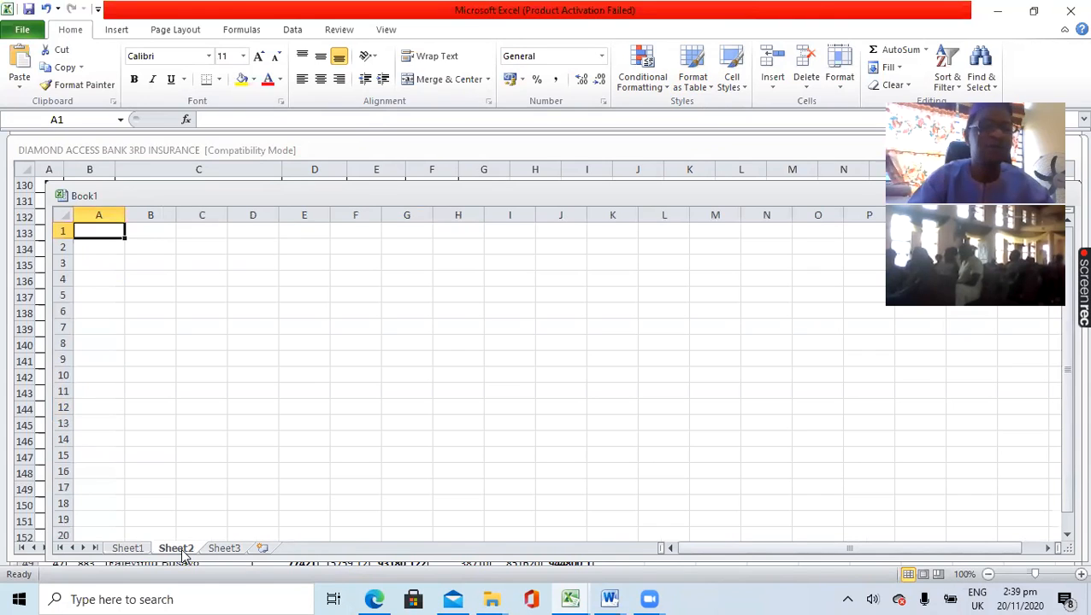
{"action": "left_click", "coordinate": [226, 549]}
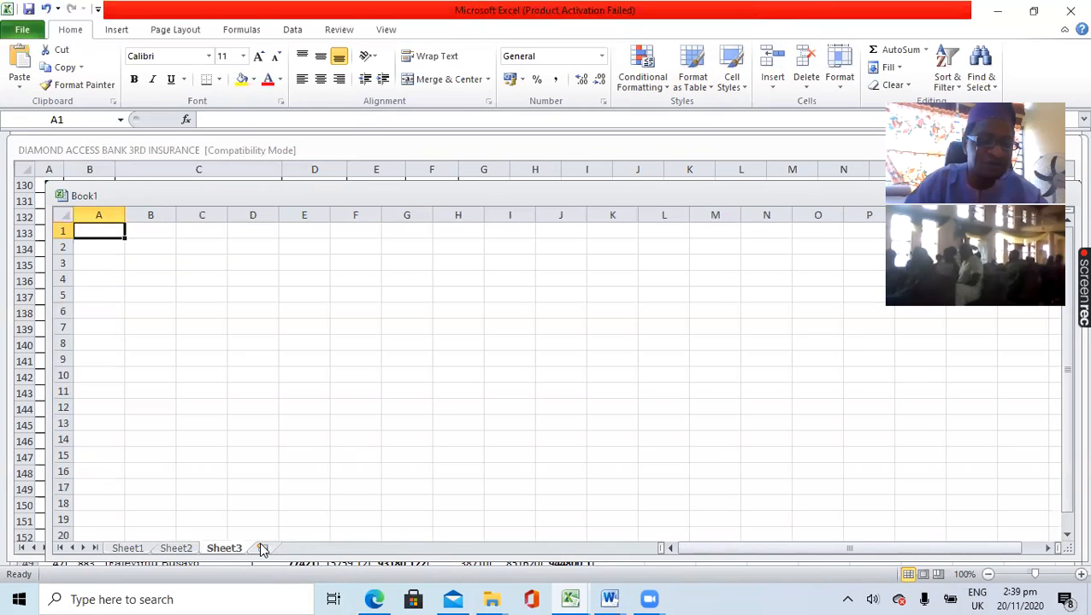
{"action": "left_click", "coordinate": [262, 549]}
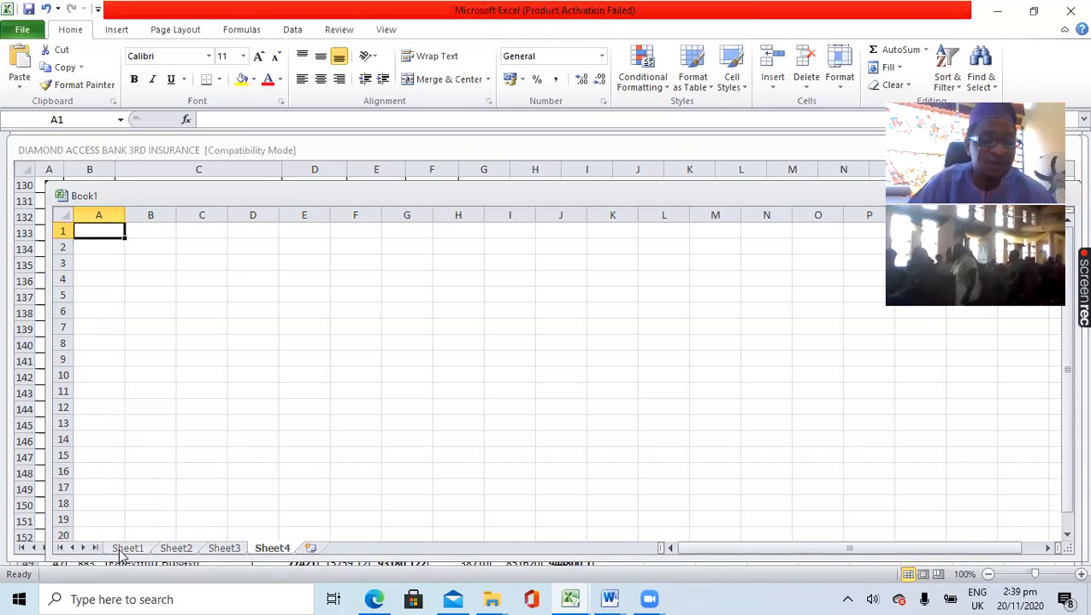
- Apply All Borders to the sales table on Sheet1, from ITEM in cell A2 to the remainder in cell D11
{"action": "left_click", "coordinate": [123, 550]}
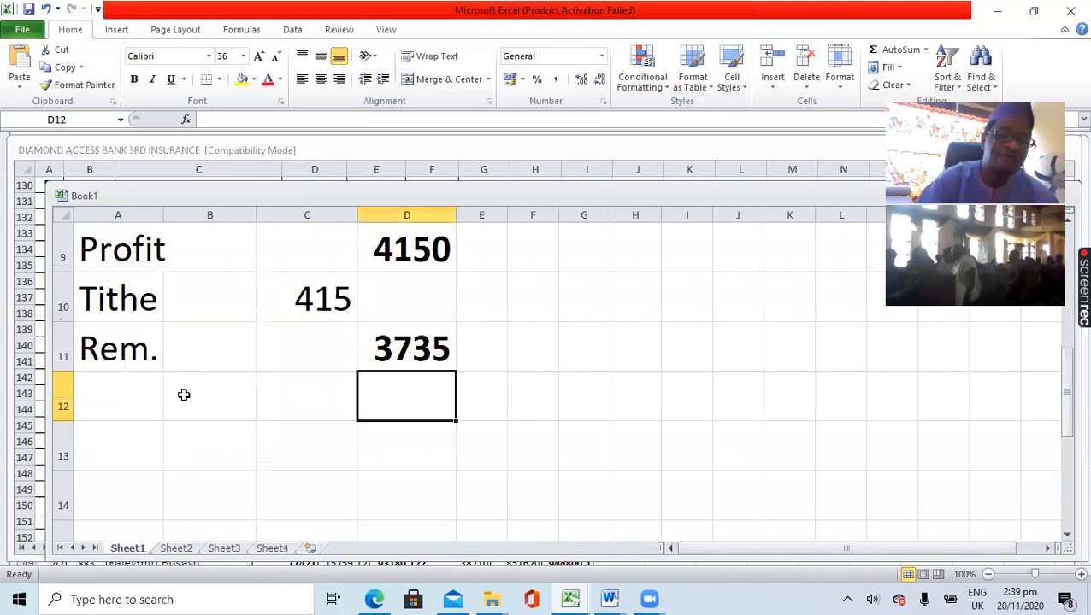
{"action": "scroll", "coordinate": [184, 395], "scroll_direction": "up", "scroll_amount": 3}
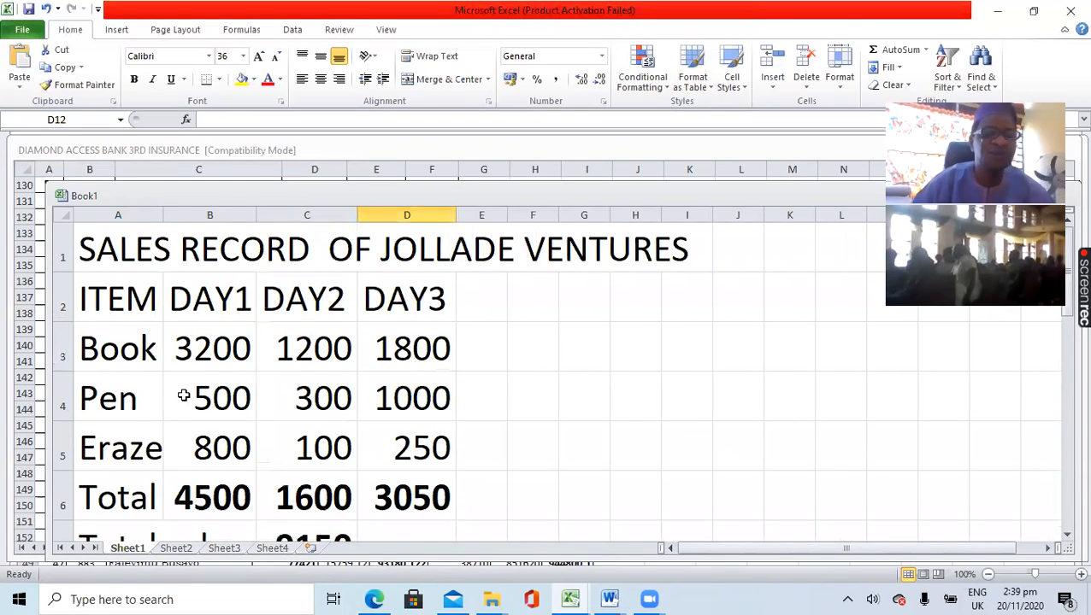
{"action": "left_click", "coordinate": [80, 282]}
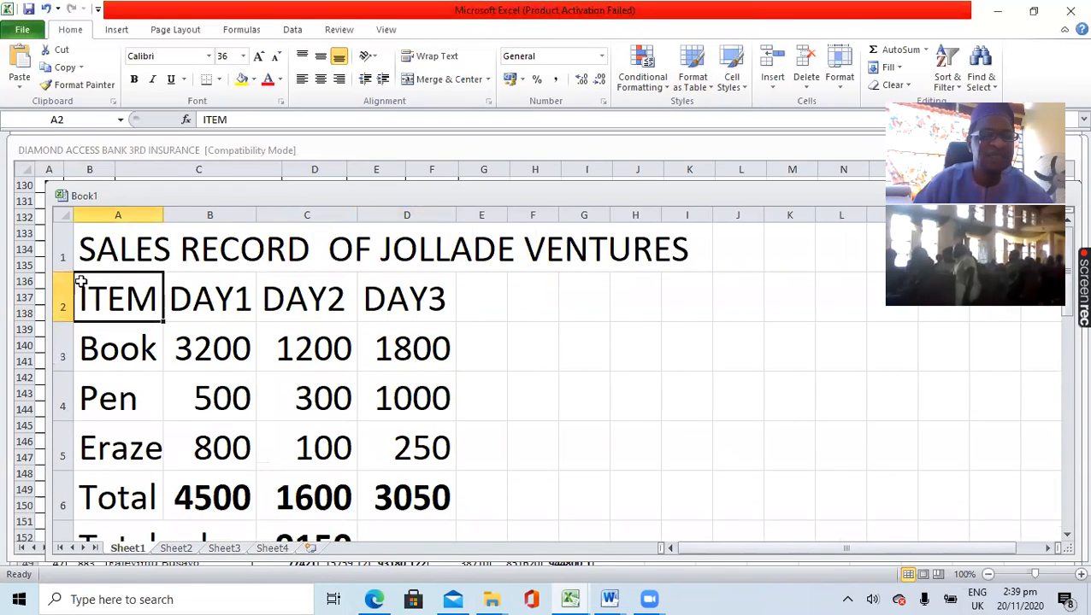
{"action": "key", "text": "shift+Right"}
{"action": "key", "text": "shift+Right"}
{"action": "key", "text": "shift+Right"}
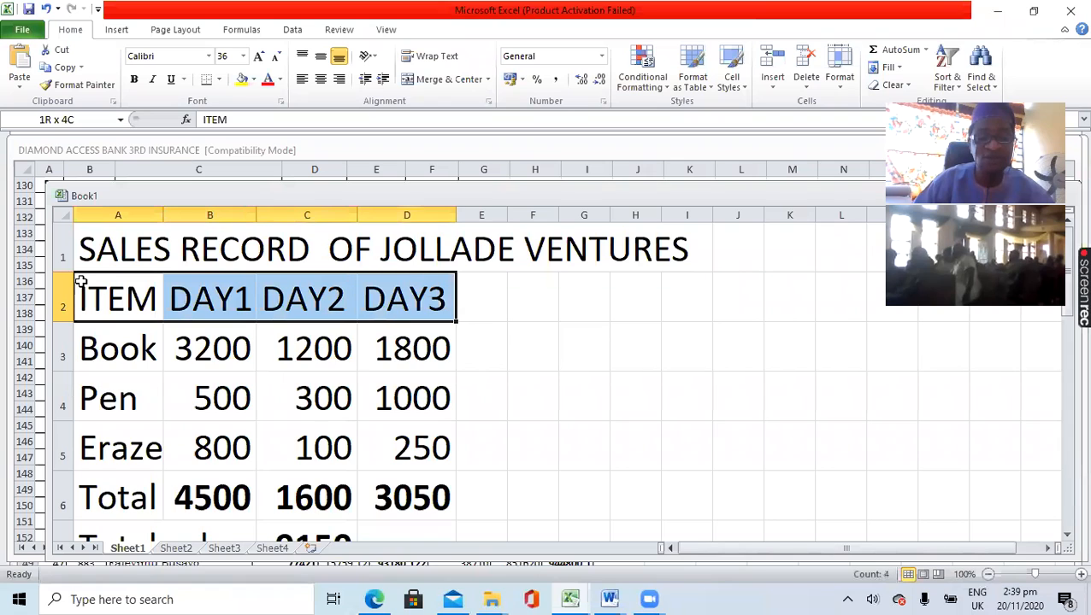
{"action": "key", "text": "shift+Down"}
{"action": "key", "text": "shift+Down"}
{"action": "key", "text": "shift+Down"}
{"action": "key", "text": "shift+Down"}
{"action": "key", "text": "shift+Down"}
{"action": "key", "text": "shift+Down"}
{"action": "key", "text": "shift+Down"}
{"action": "key", "text": "shift+Down"}
{"action": "key", "text": "shift+Down"}
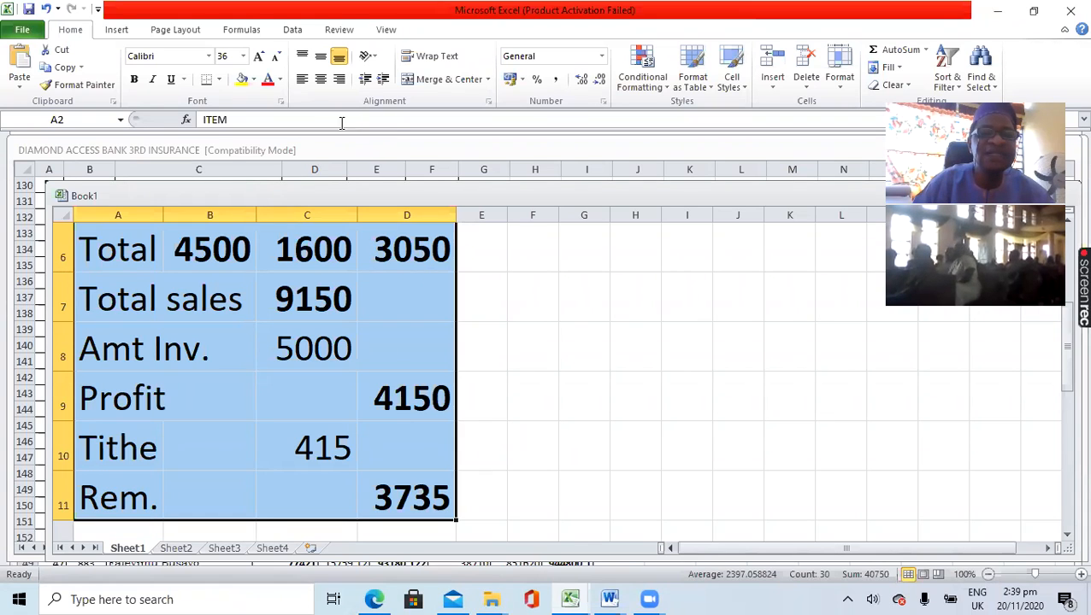
{"action": "left_click", "coordinate": [220, 80]}
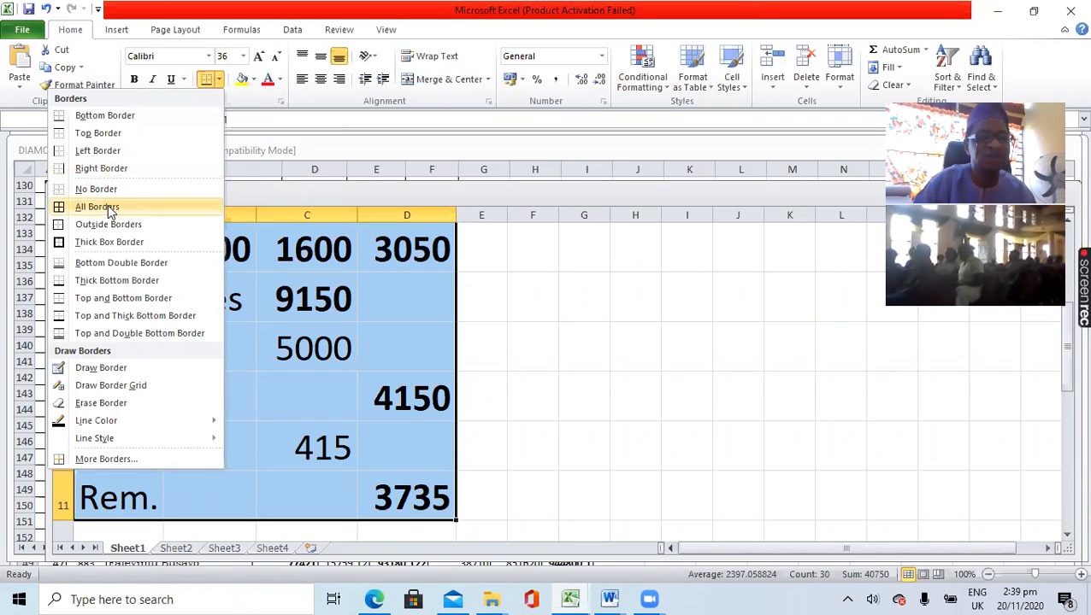
{"action": "left_click", "coordinate": [107, 208]}
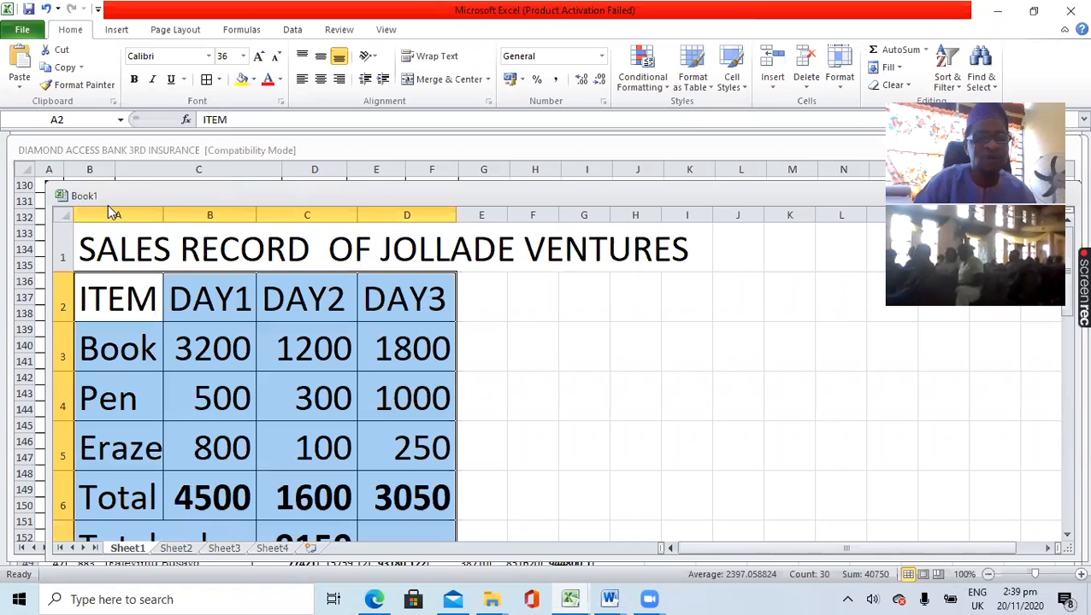
- Deselect the table and inspect the borders from the ITEM heading row down to the Rem. row
{"action": "left_click", "coordinate": [495, 328]}
{"action": "scroll", "coordinate": [497, 327], "scroll_direction": "down", "scroll_amount": 2}
{"action": "scroll", "coordinate": [495, 328], "scroll_direction": "down", "scroll_amount": 1}
{"action": "scroll", "coordinate": [495, 328], "scroll_direction": "up", "scroll_amount": 3}
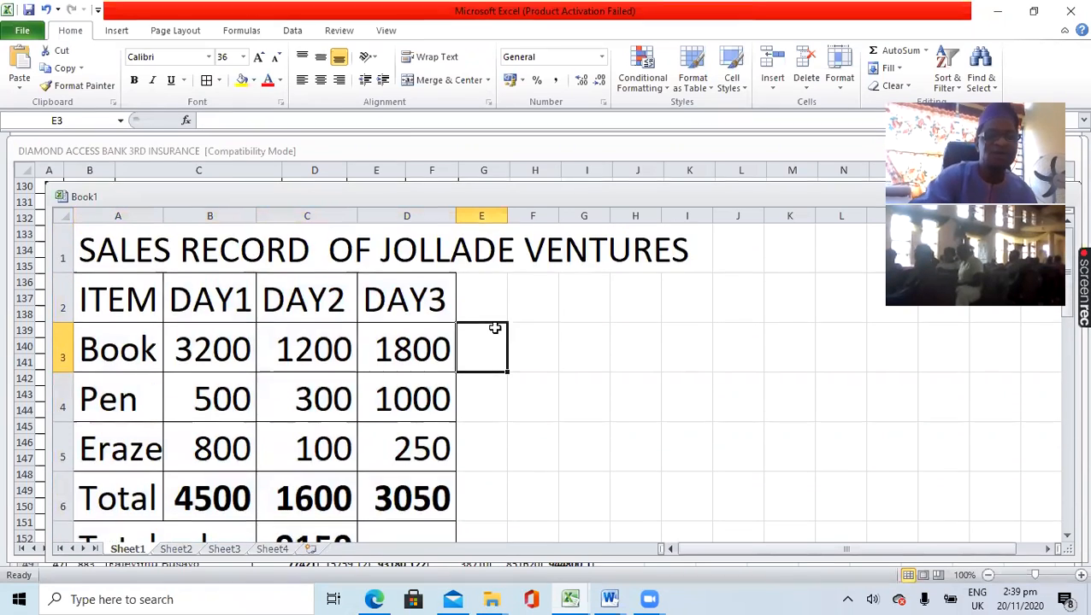
{"action": "scroll", "coordinate": [495, 327], "scroll_direction": "down", "scroll_amount": 1}
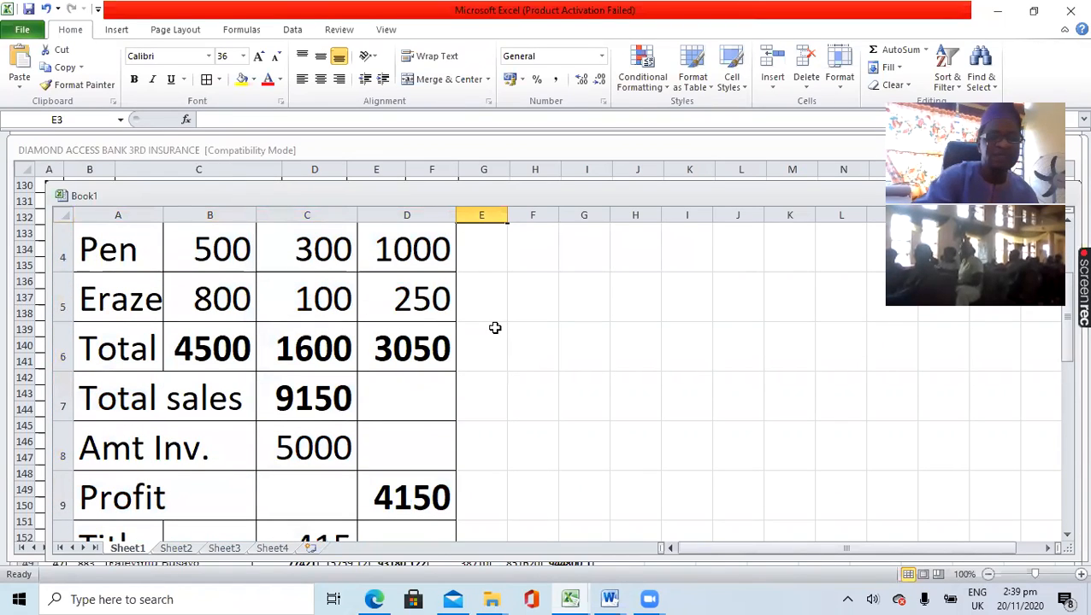
{"action": "scroll", "coordinate": [495, 327], "scroll_direction": "down", "scroll_amount": 1}
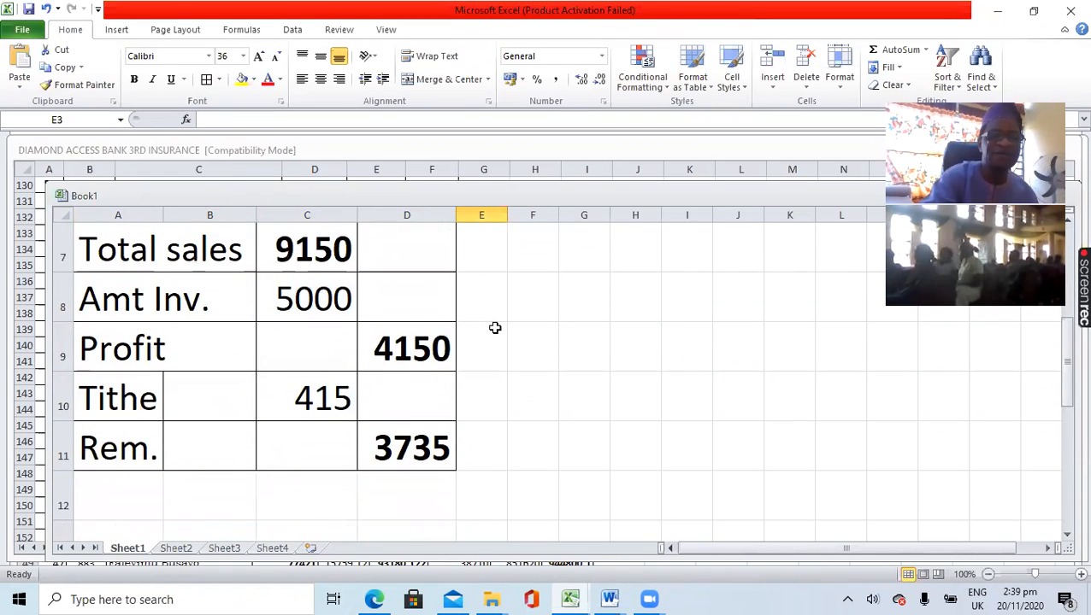
{"action": "scroll", "coordinate": [495, 327], "scroll_direction": "up", "scroll_amount": 1}
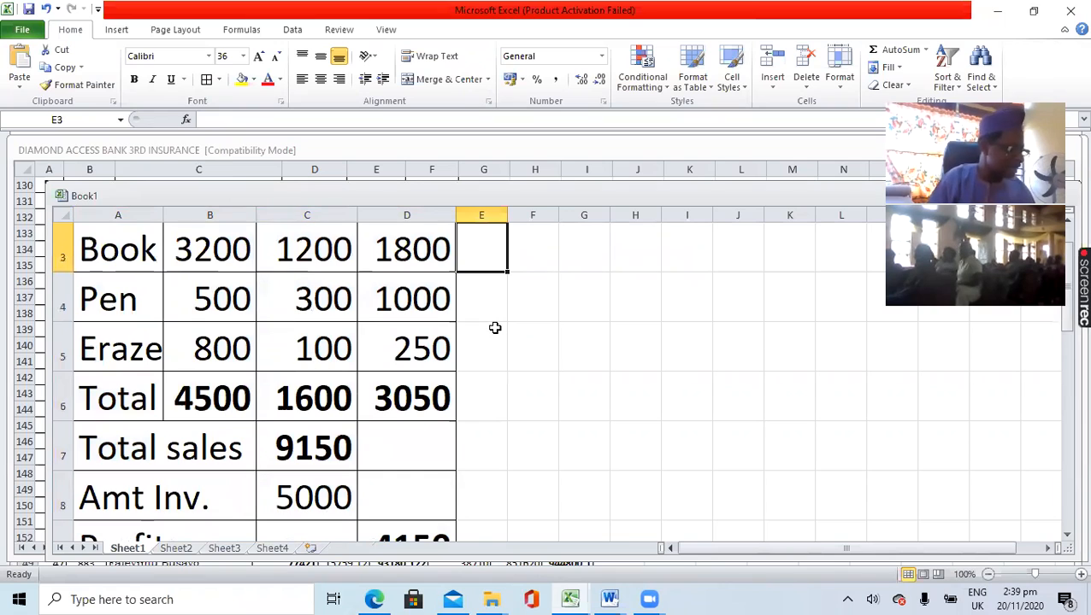